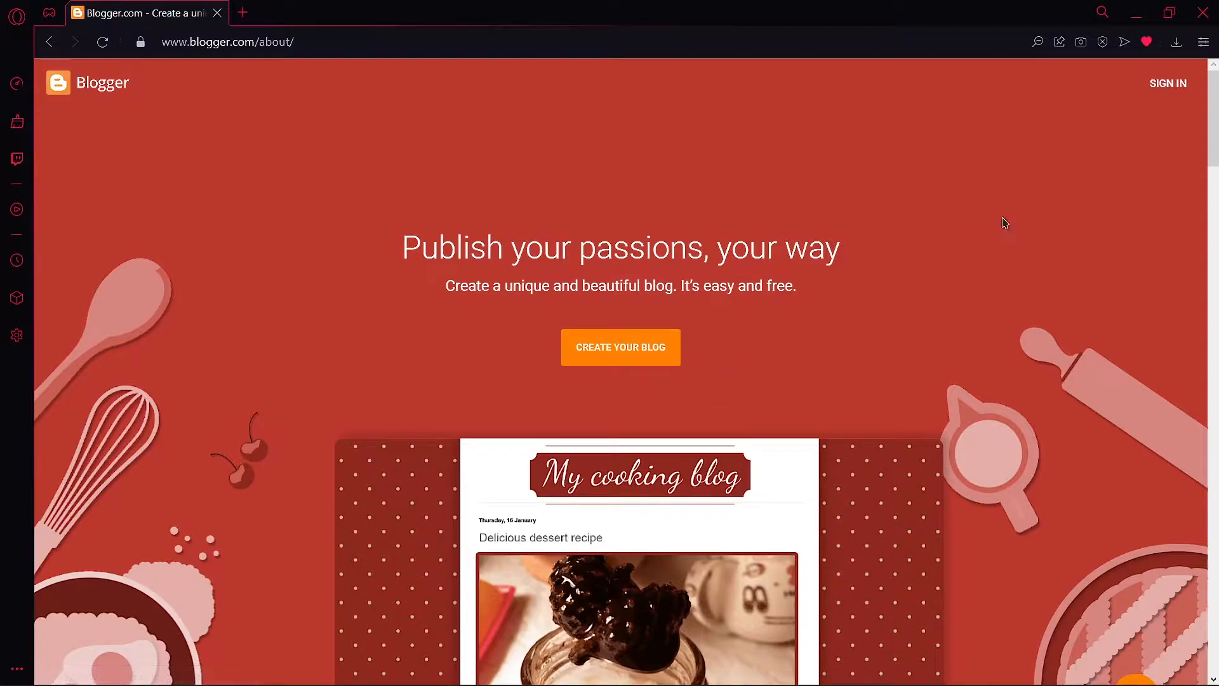
- Sign in to Blogger with the listed Google account by entering the account password
{"action": "left_click", "coordinate": [1165, 89]}
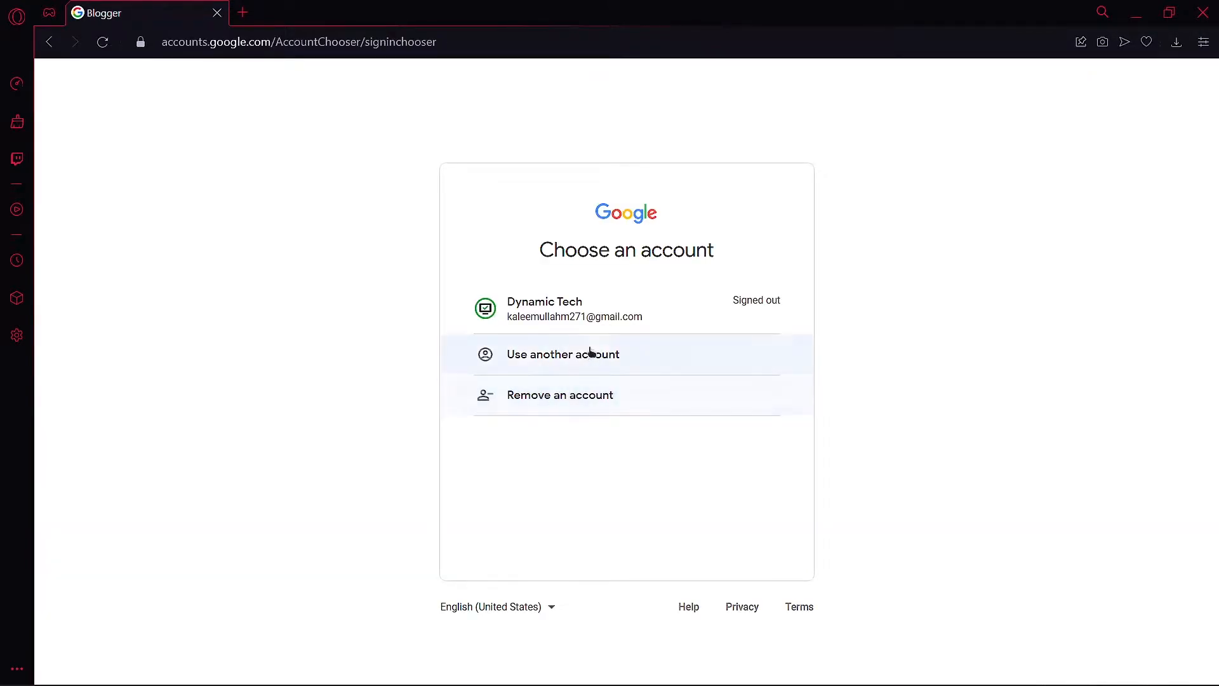
{"action": "left_click", "coordinate": [577, 314]}
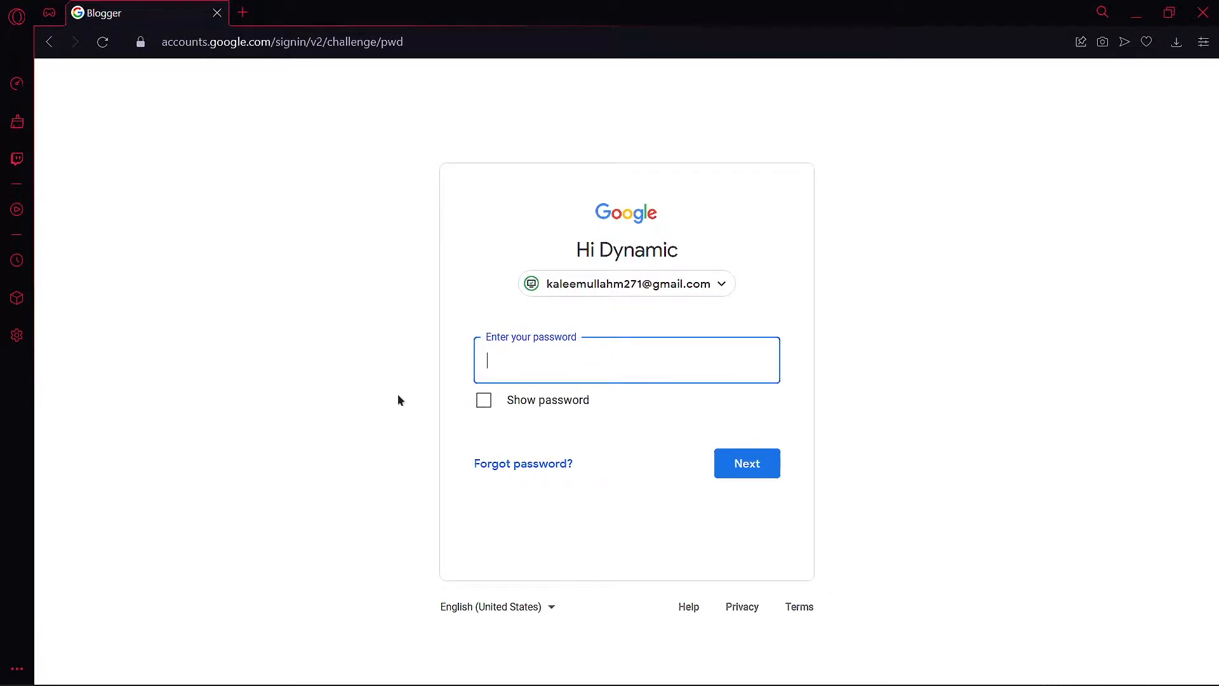
{"action": "type", "text": "••••••••••••"}
{"action": "key", "text": "Return"}
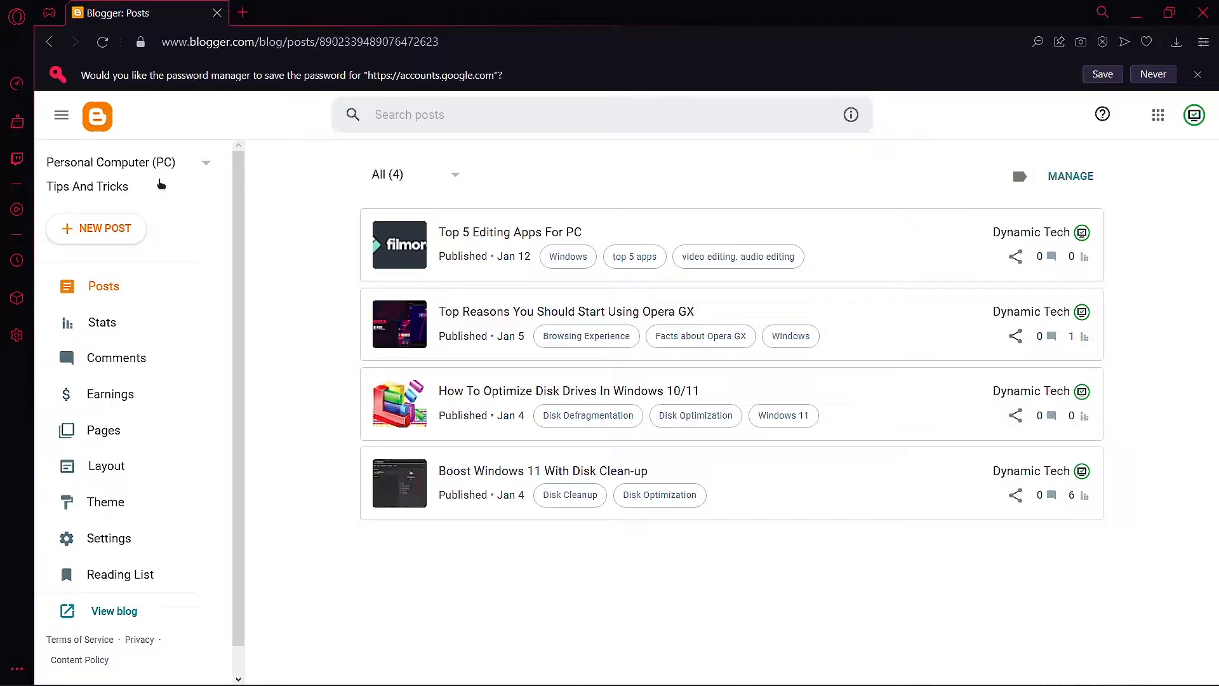
- View the existing Personal Computer (PC) Tips And Tricks blog's live home page and return to its post list
{"action": "left_click", "coordinate": [101, 614]}
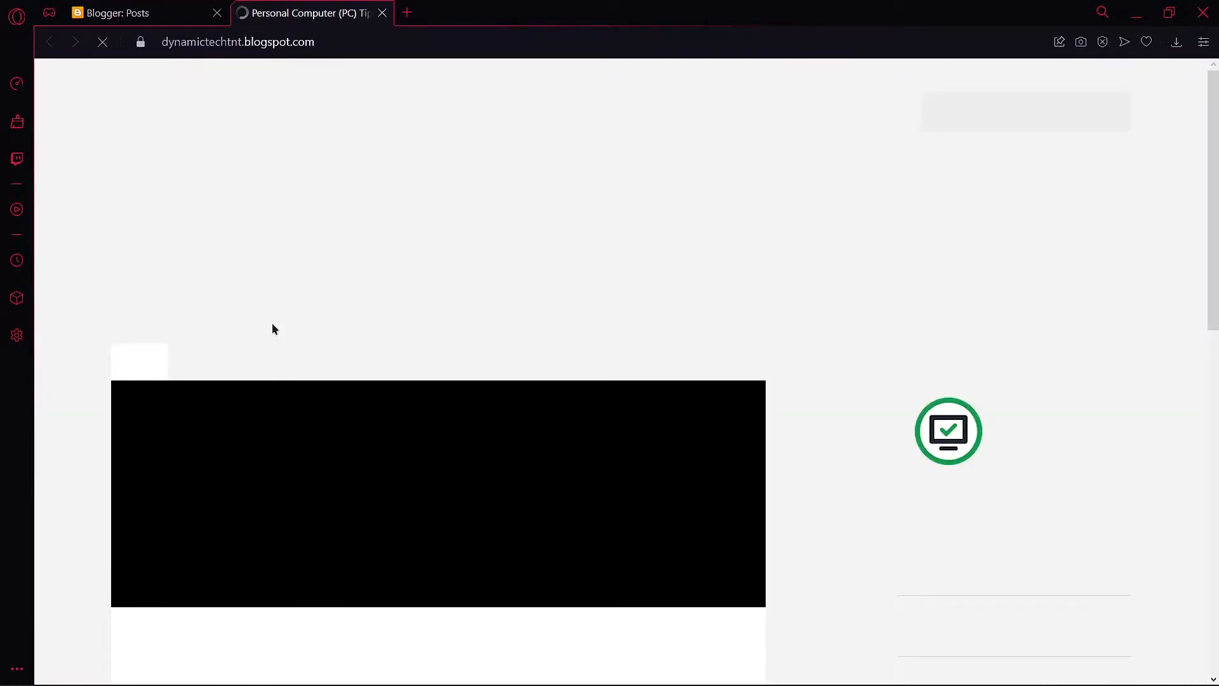
{"action": "scroll", "coordinate": [70, 342], "scroll_direction": "down", "scroll_amount": 10}
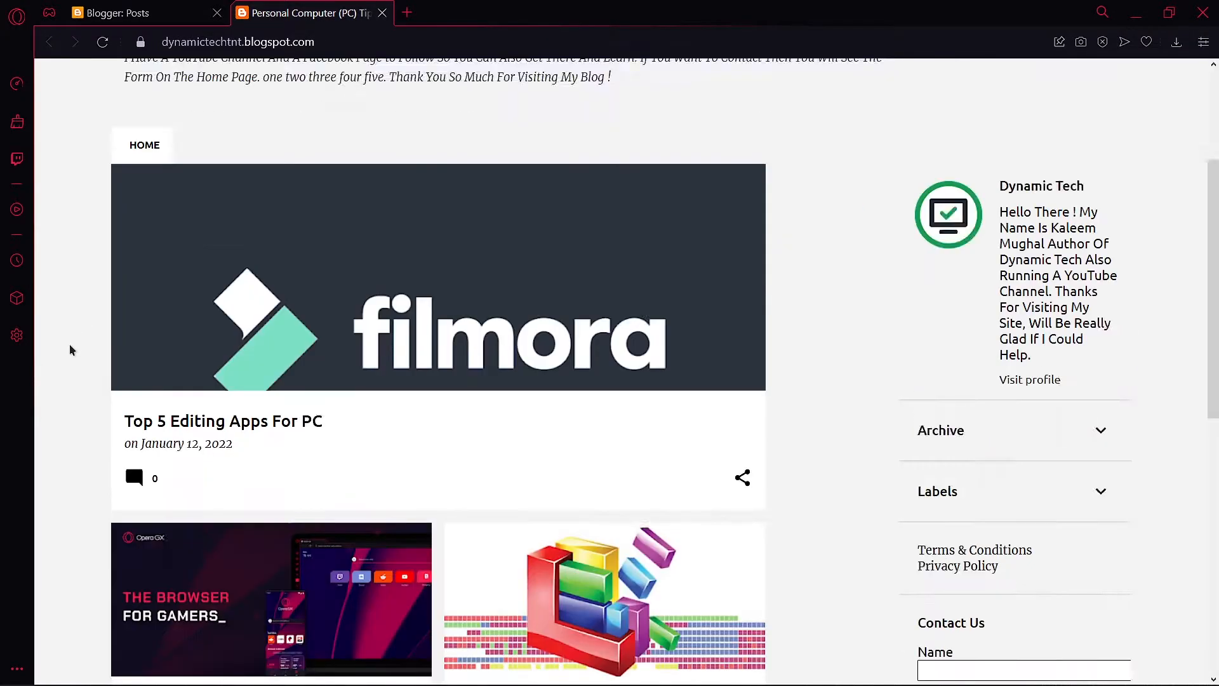
{"action": "scroll", "coordinate": [64, 374], "scroll_direction": "up", "scroll_amount": 10}
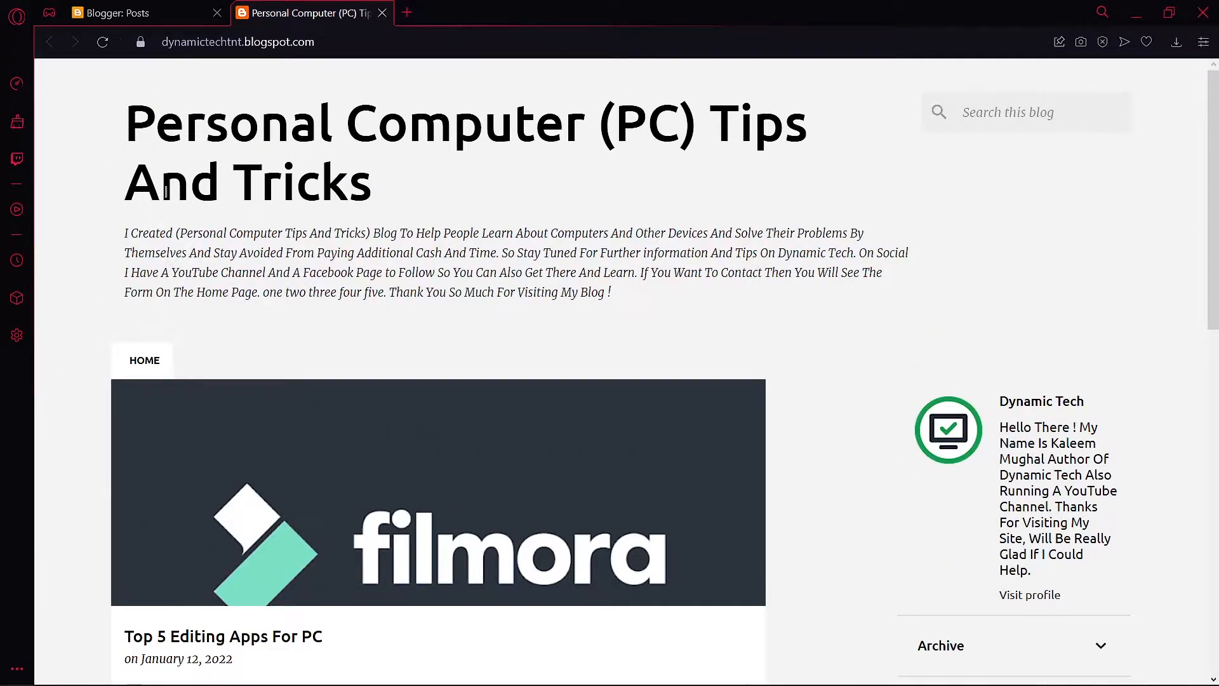
{"action": "left_click", "coordinate": [383, 13]}
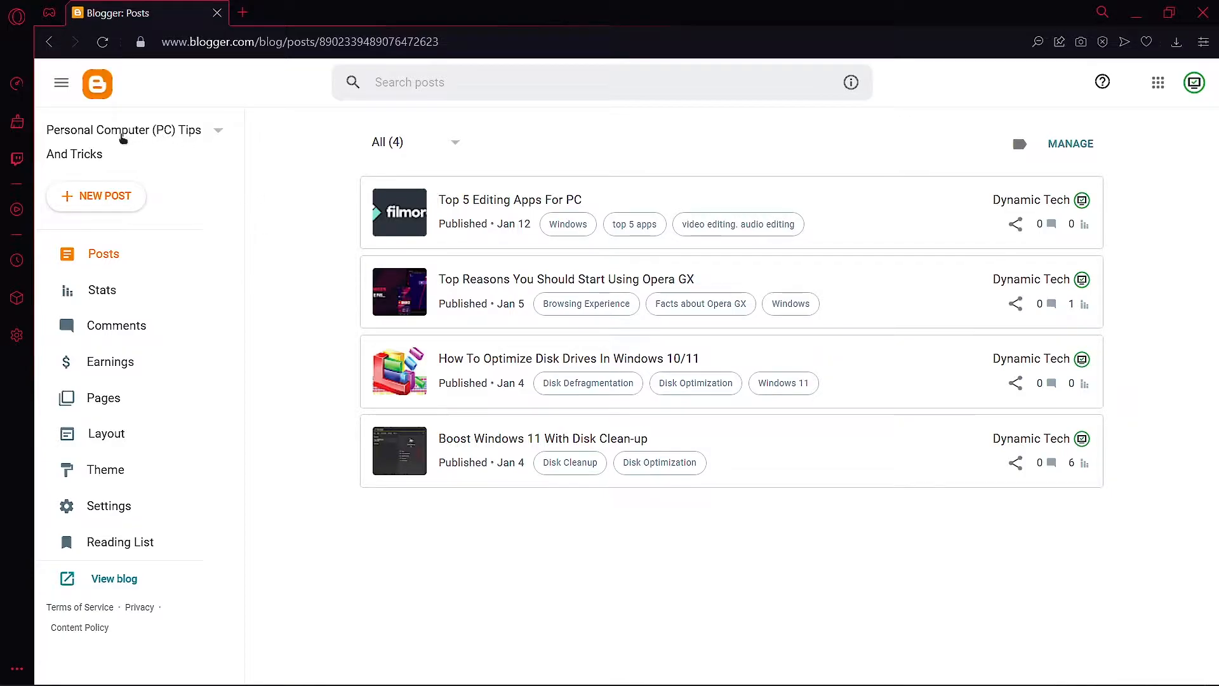
- Start a new blog and give it the title "Tech BLog"
{"action": "left_click", "coordinate": [123, 138]}
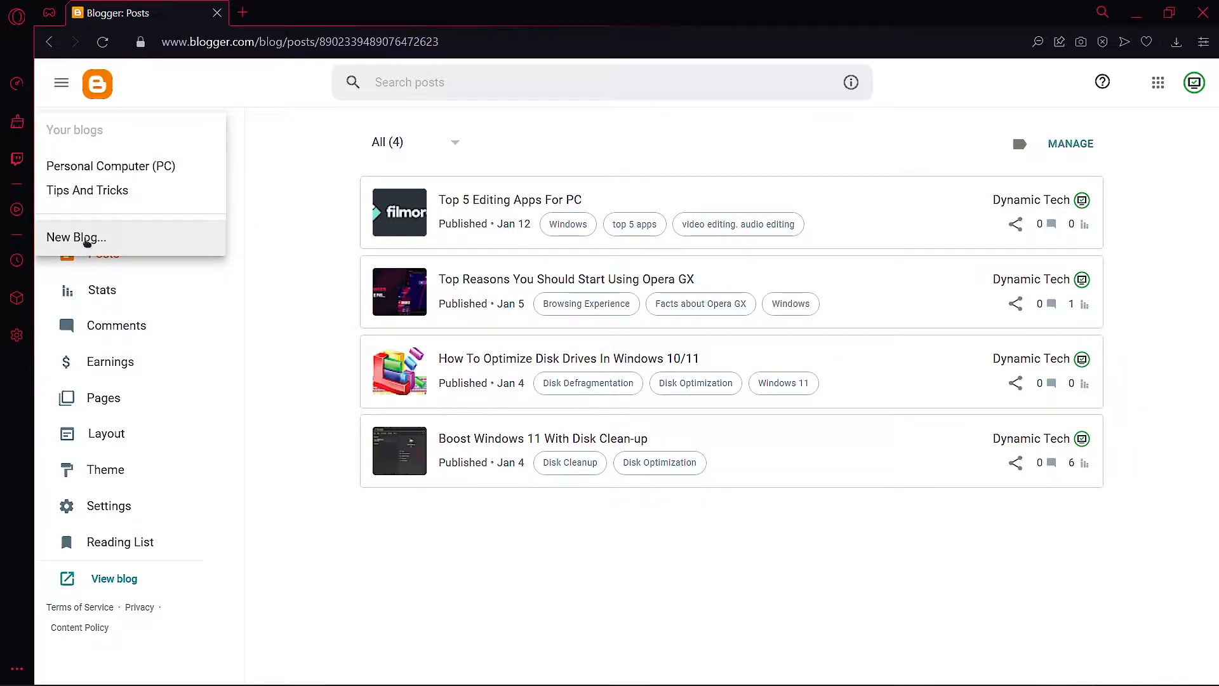
{"action": "left_click", "coordinate": [130, 241]}
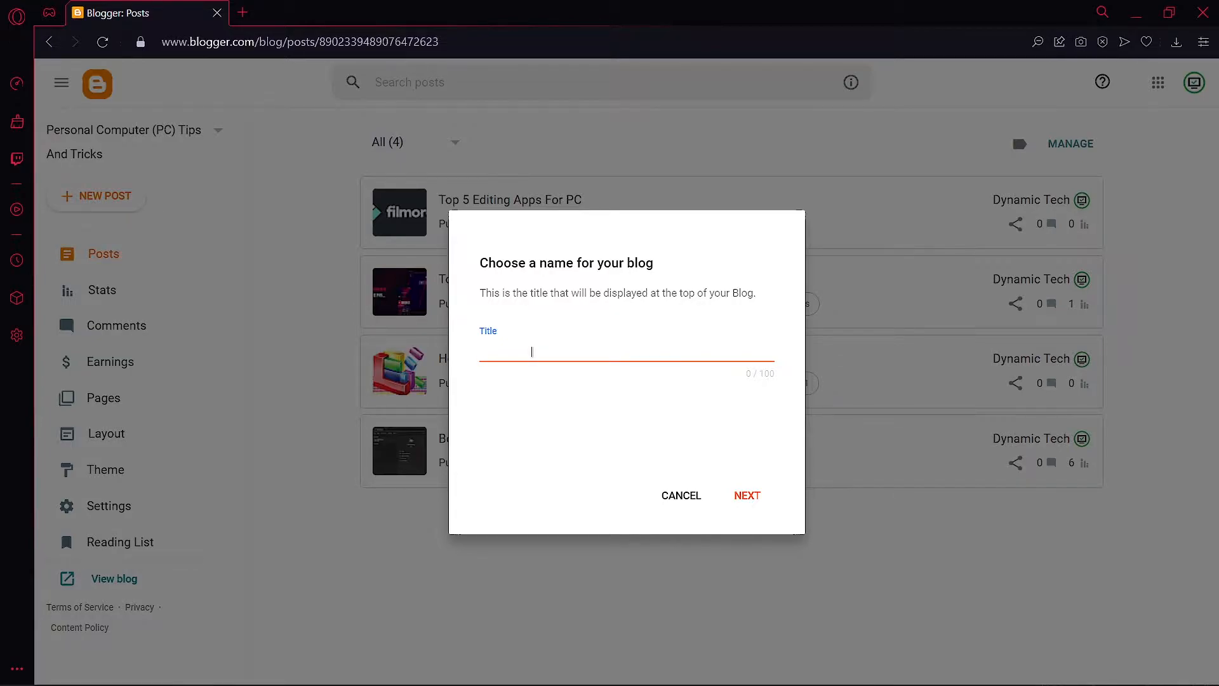
{"action": "type", "text": "tech BLog"}
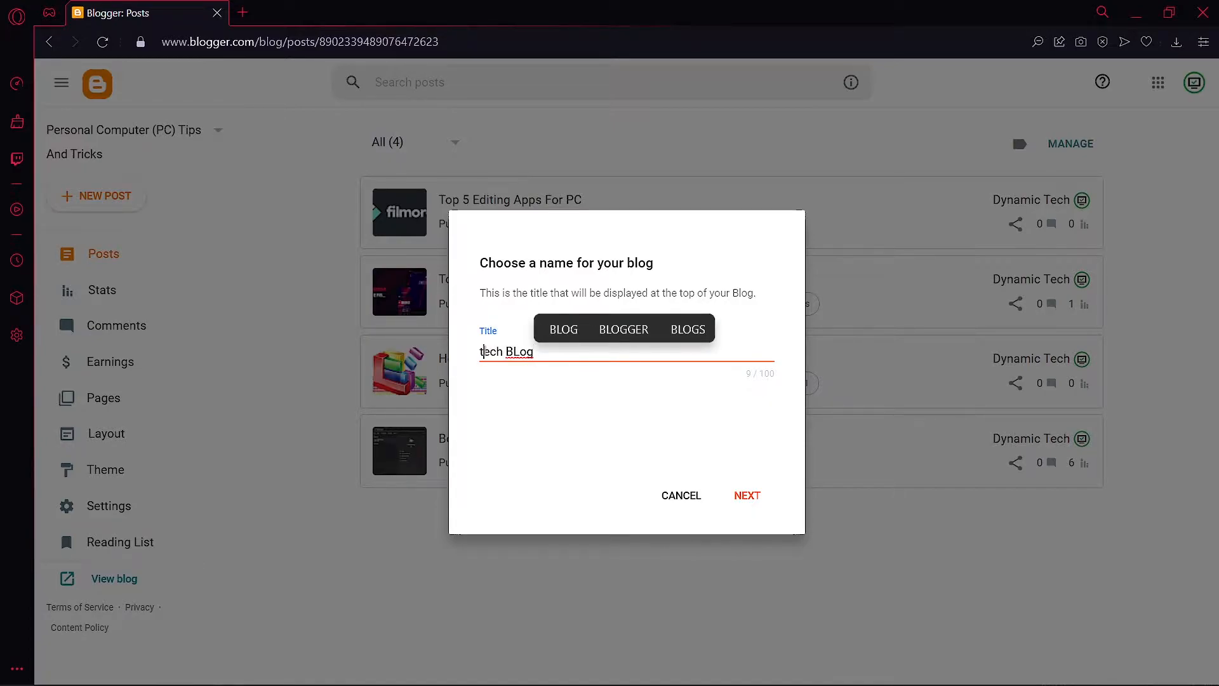
{"action": "left_click", "coordinate": [486, 351]}
{"action": "key", "text": "BackSpace"}
{"action": "type", "text": "T"}
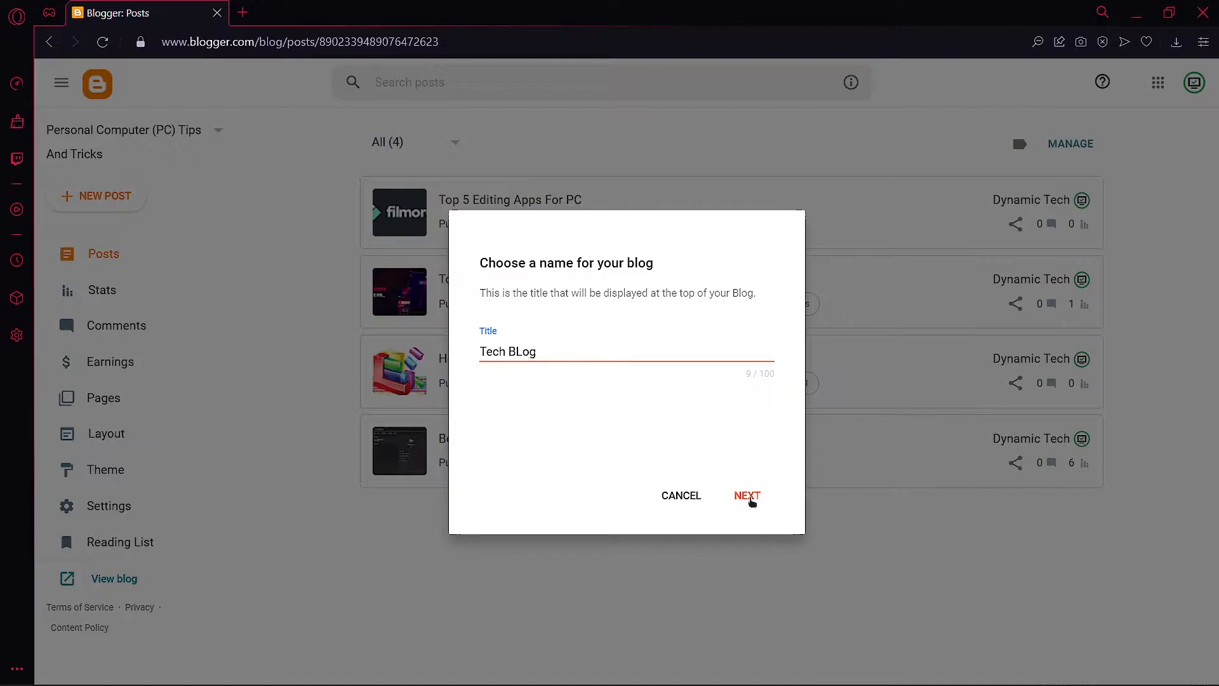
{"action": "left_click", "coordinate": [750, 499]}
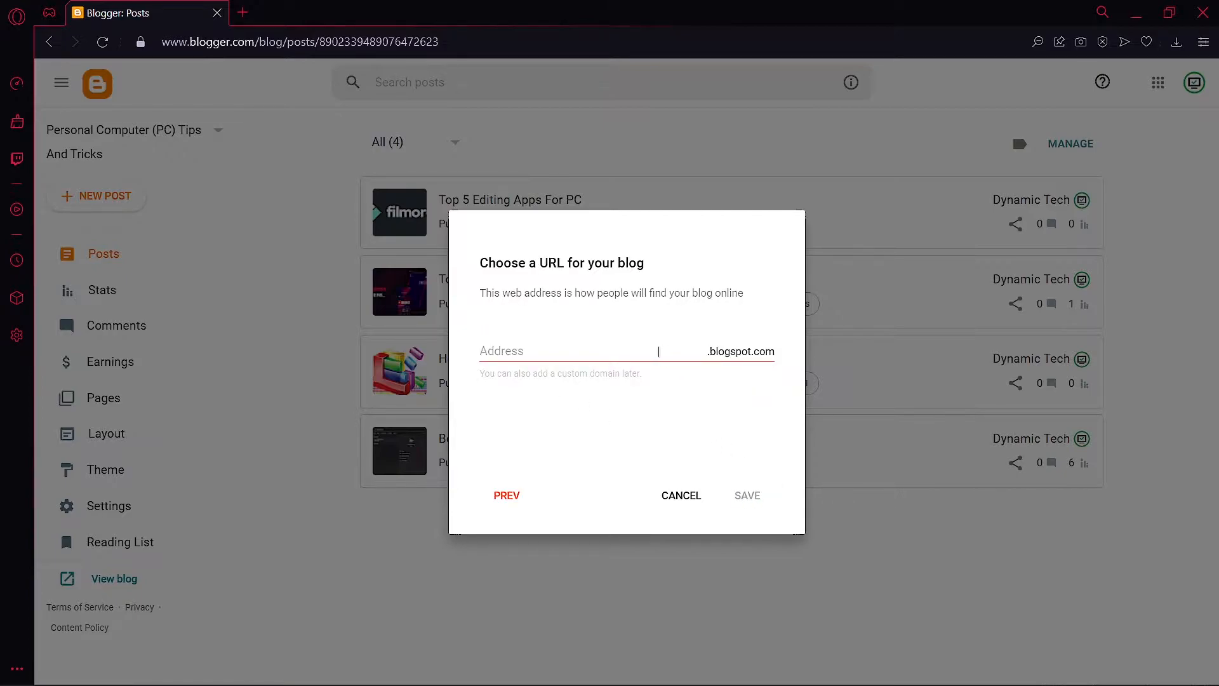
- Set the new blog's address to techyblog117.blogspot.com and save the blog
{"action": "left_click", "coordinate": [545, 353]}
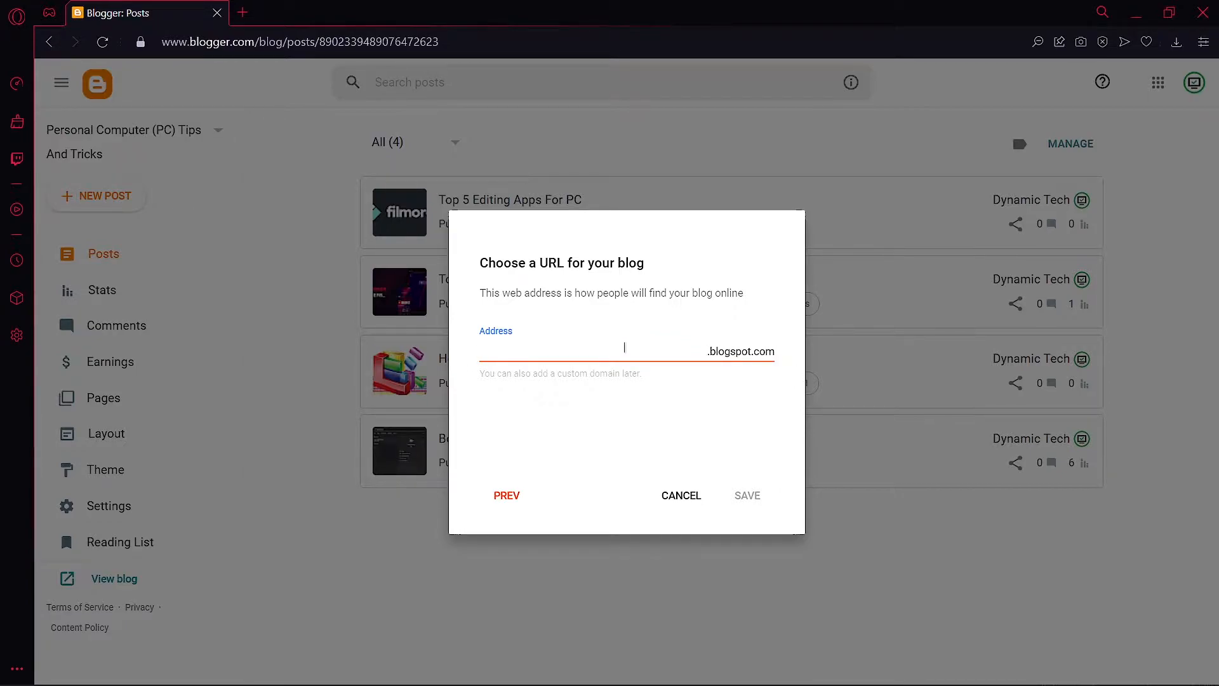
{"action": "type", "text": "Techy"}
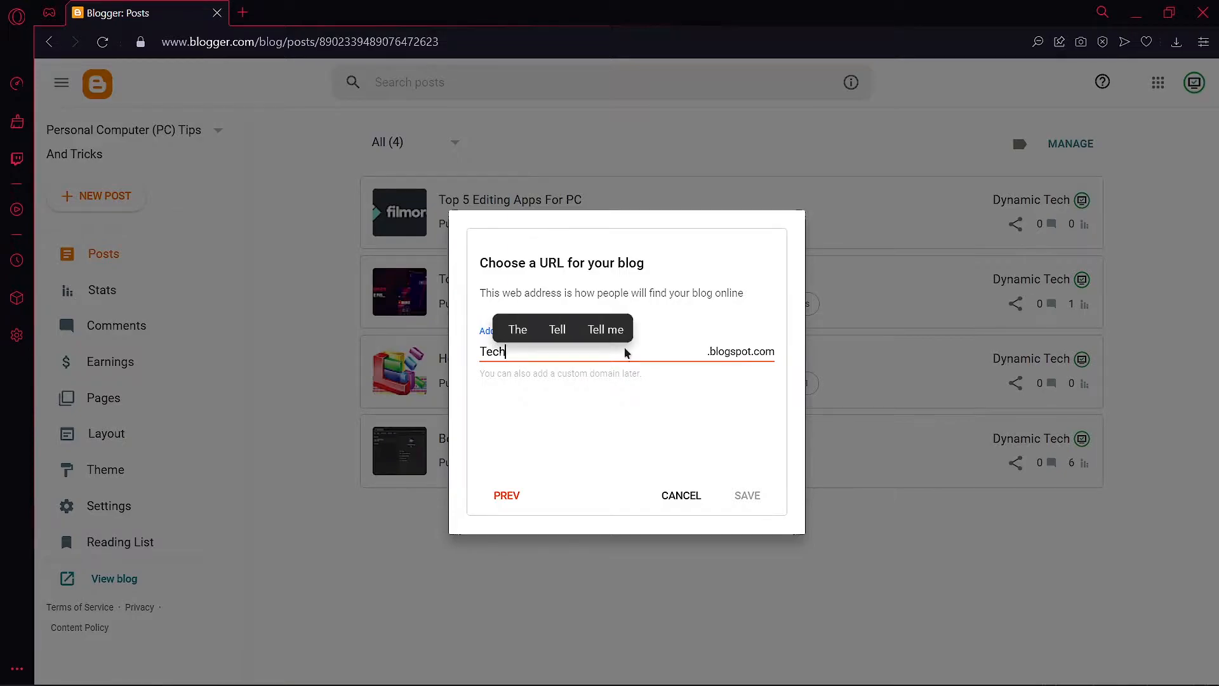
{"action": "type", "text": "Blog"}
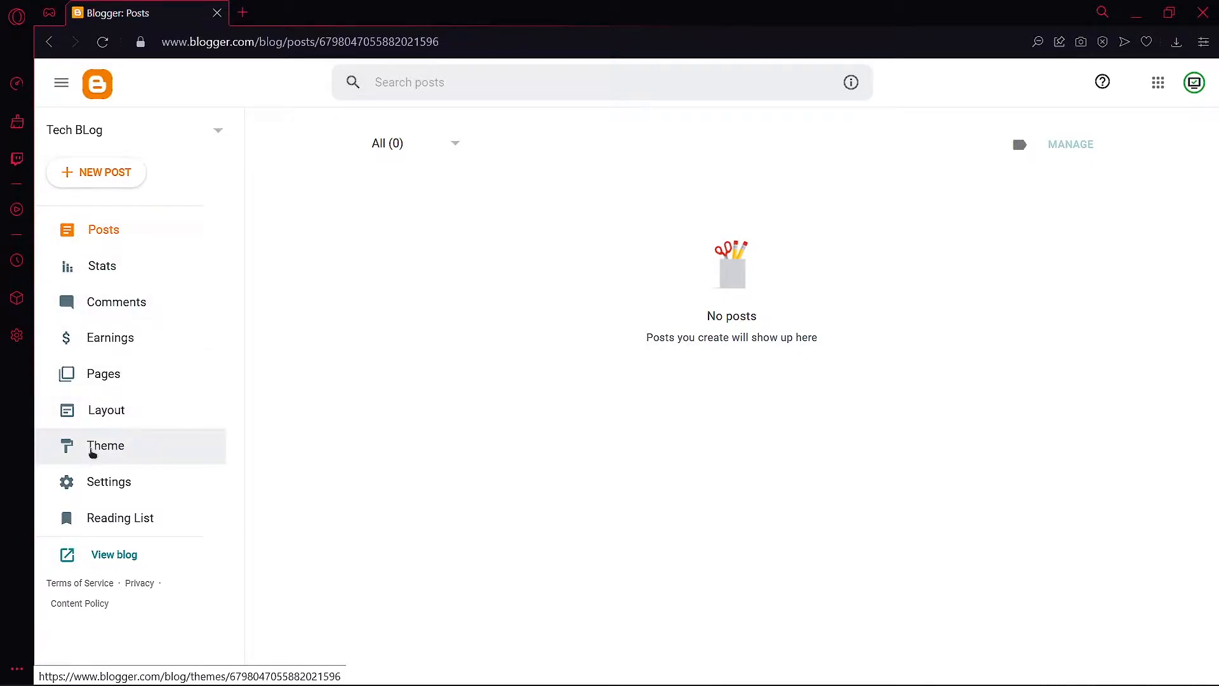
- Browse the theme gallery for Tech BLog and select the Emporio Porcelain theme
{"action": "left_click", "coordinate": [161, 457]}
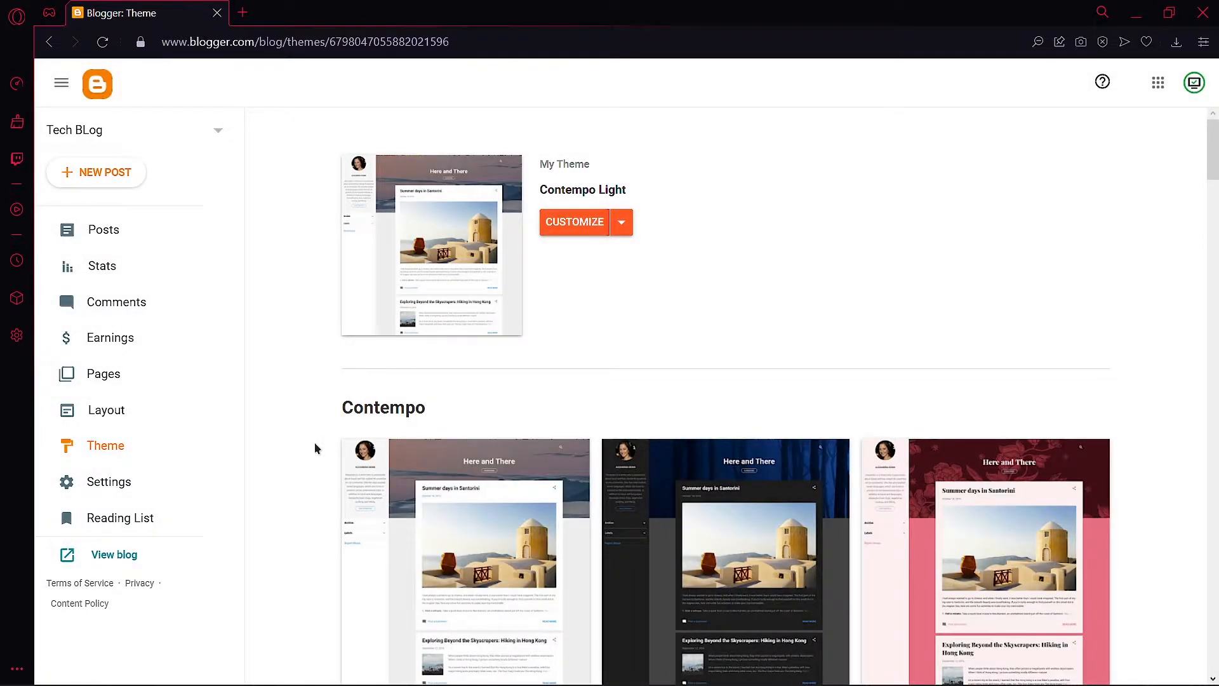
{"action": "scroll", "coordinate": [317, 267], "scroll_direction": "down", "scroll_amount": 9}
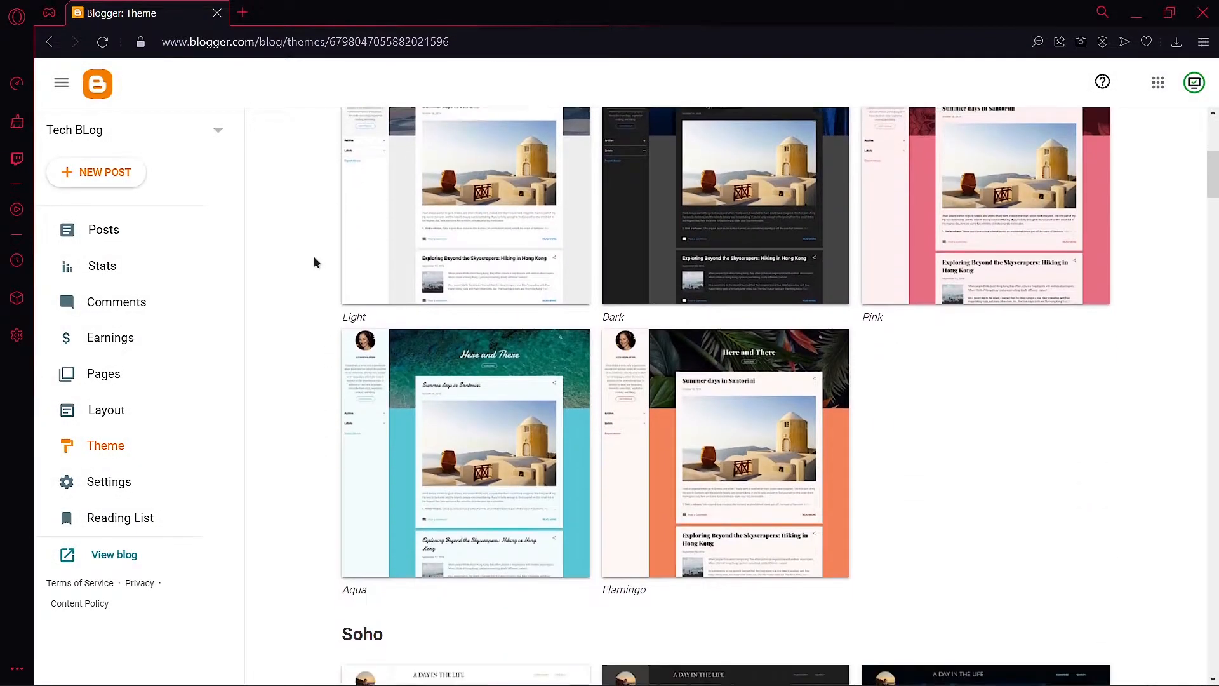
{"action": "scroll", "coordinate": [314, 257], "scroll_direction": "down", "scroll_amount": 4}
{"action": "scroll", "coordinate": [314, 255], "scroll_direction": "down", "scroll_amount": 2}
{"action": "scroll", "coordinate": [314, 255], "scroll_direction": "down", "scroll_amount": 10}
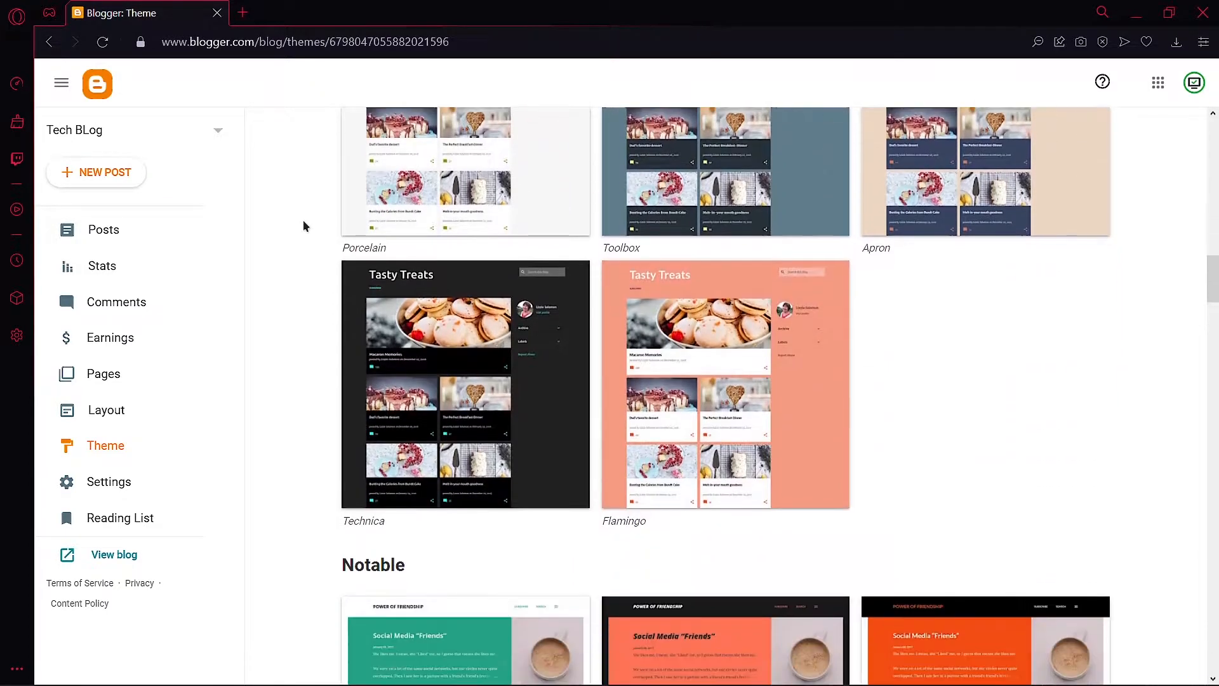
{"action": "scroll", "coordinate": [303, 221], "scroll_direction": "up", "scroll_amount": 4}
{"action": "left_click", "coordinate": [414, 360]}
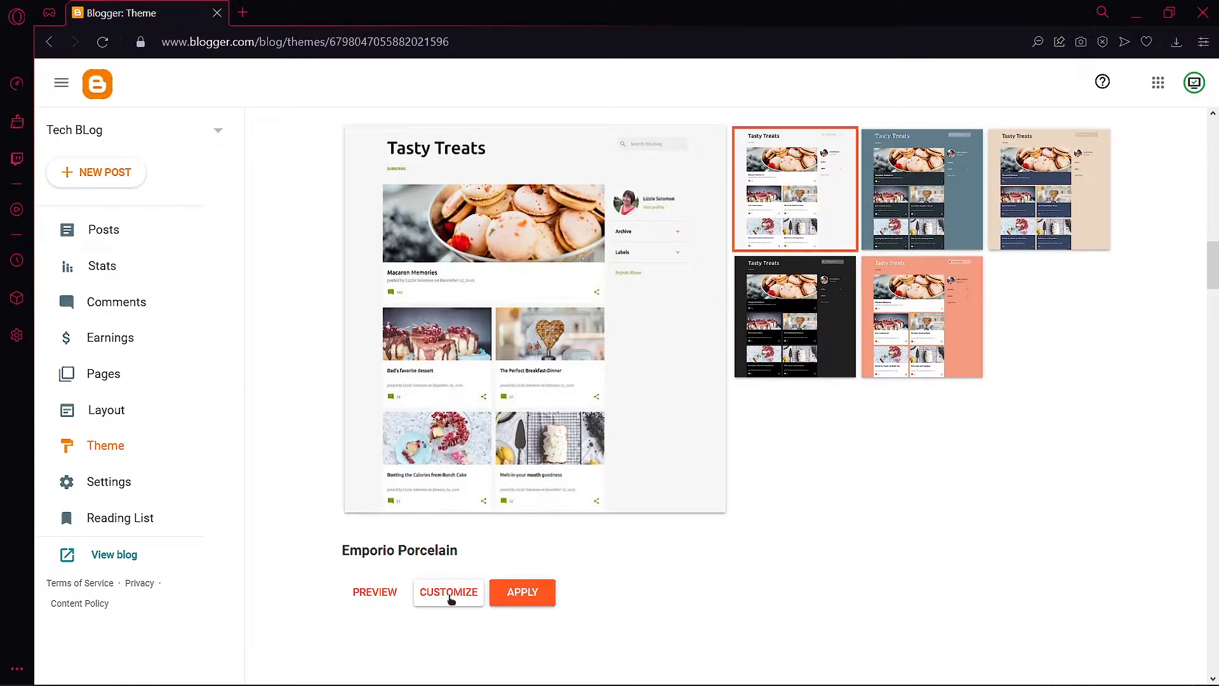
- Examine the Emporio Porcelain theme's customization options and return to the theme gallery
{"action": "left_click", "coordinate": [444, 601]}
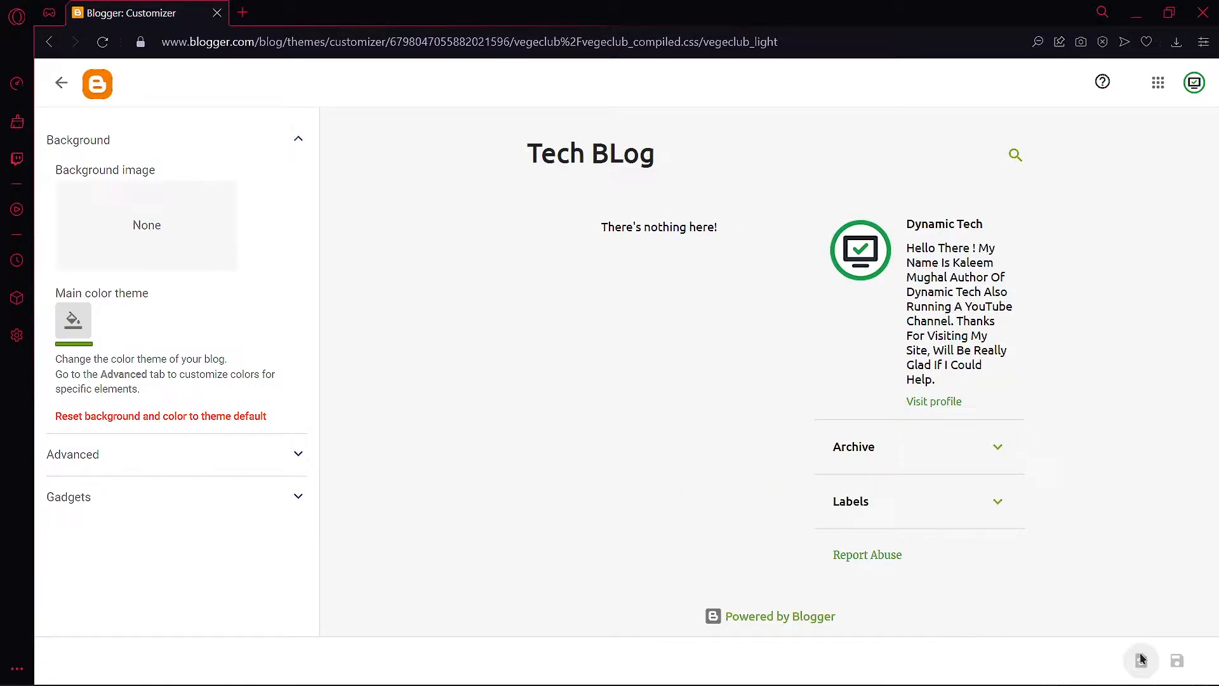
{"action": "left_click", "coordinate": [1179, 668]}
{"action": "left_click", "coordinate": [56, 94]}
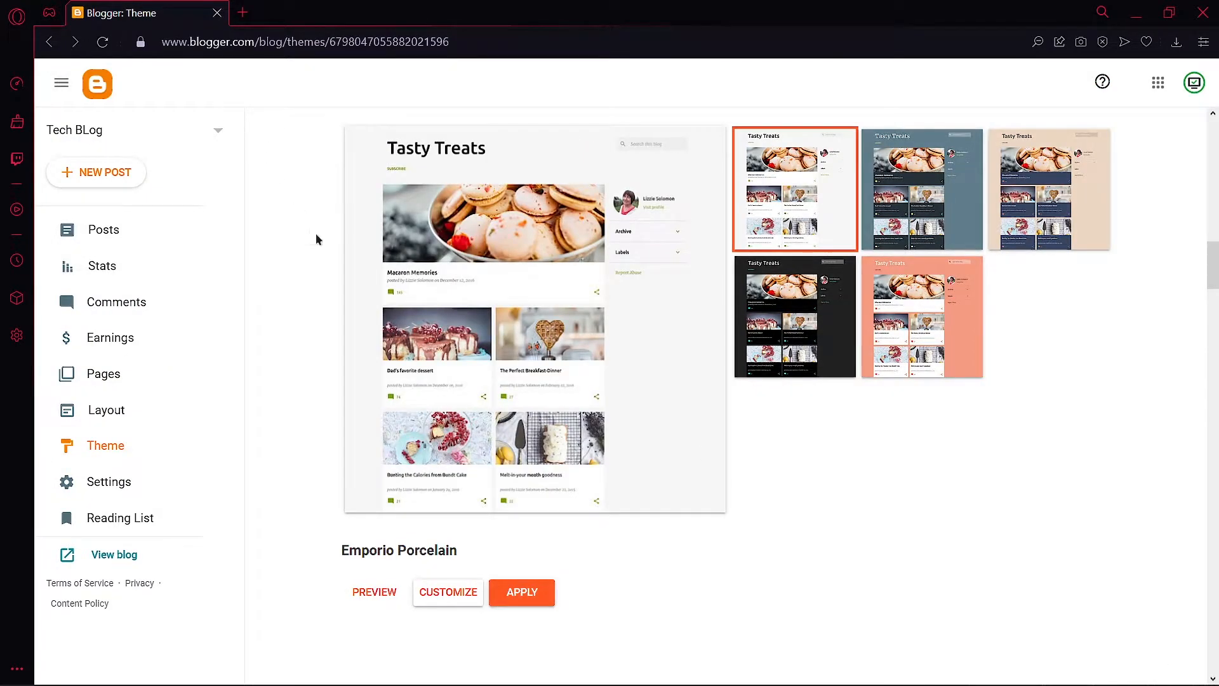
- Apply the Emporio Porcelain theme to Tech BLog and check the live blog
{"action": "left_click", "coordinate": [508, 591]}
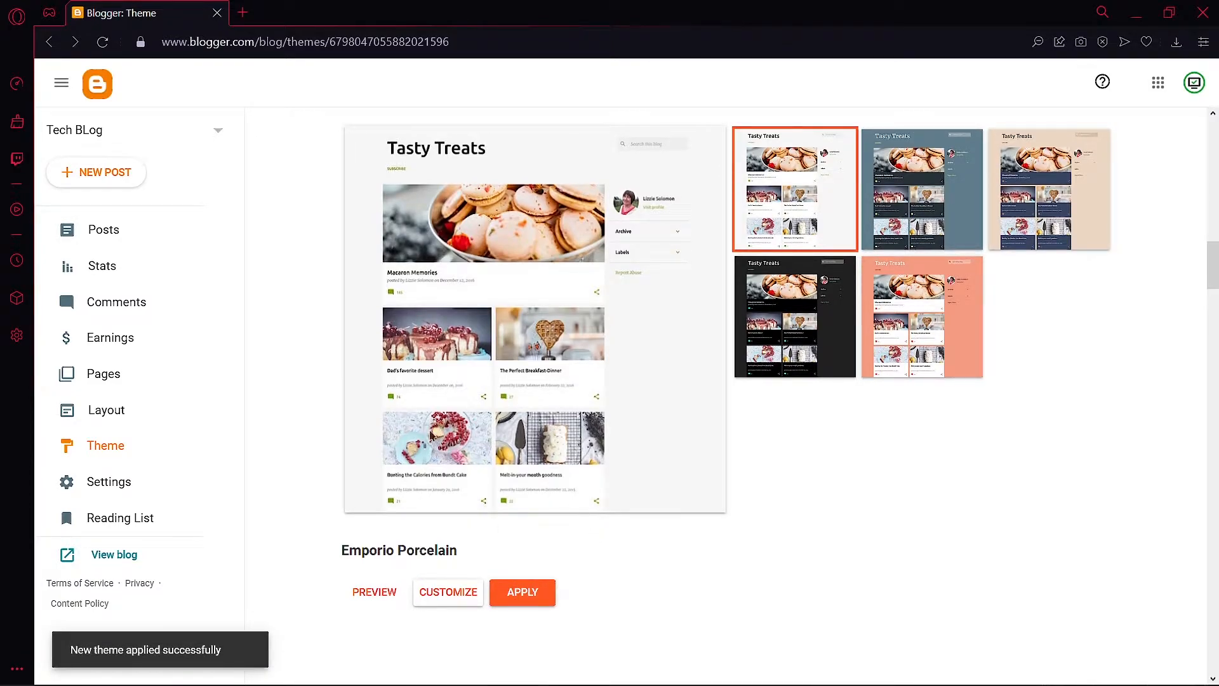
{"action": "left_click", "coordinate": [61, 559]}
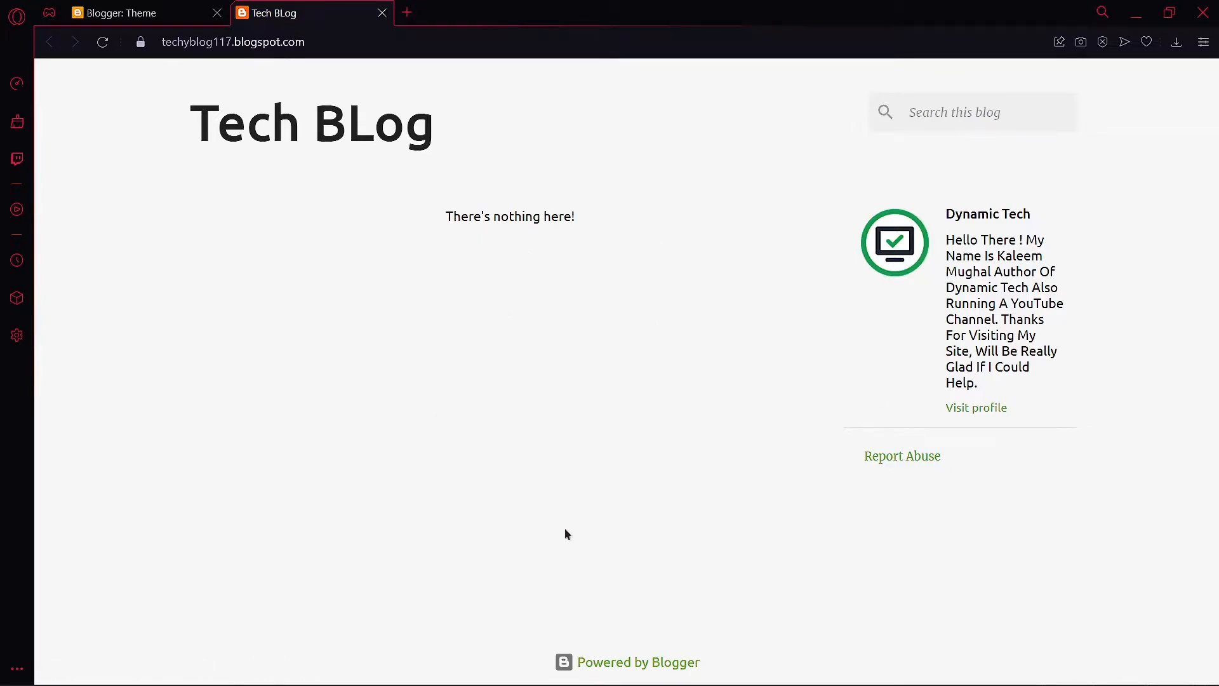
{"action": "left_click", "coordinate": [382, 12]}
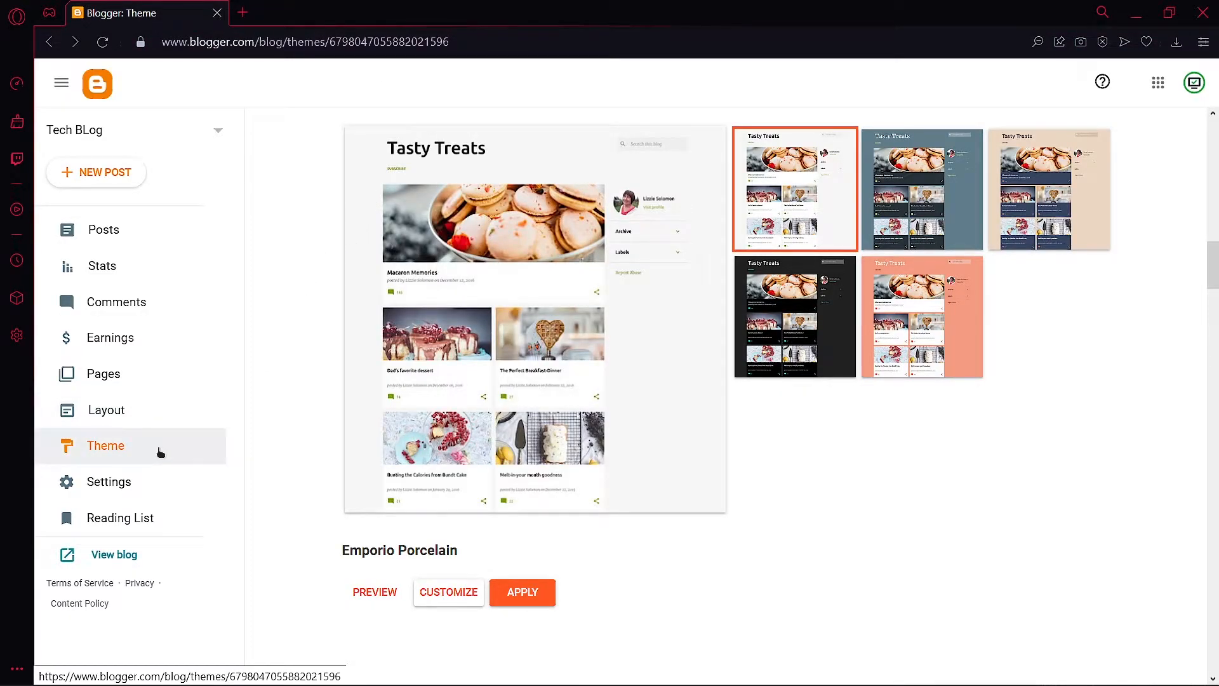
- Publish an untitled post with the text "kjhkjggukkjhfghj" on Tech BLog and check the live blog
{"action": "left_click", "coordinate": [125, 230]}
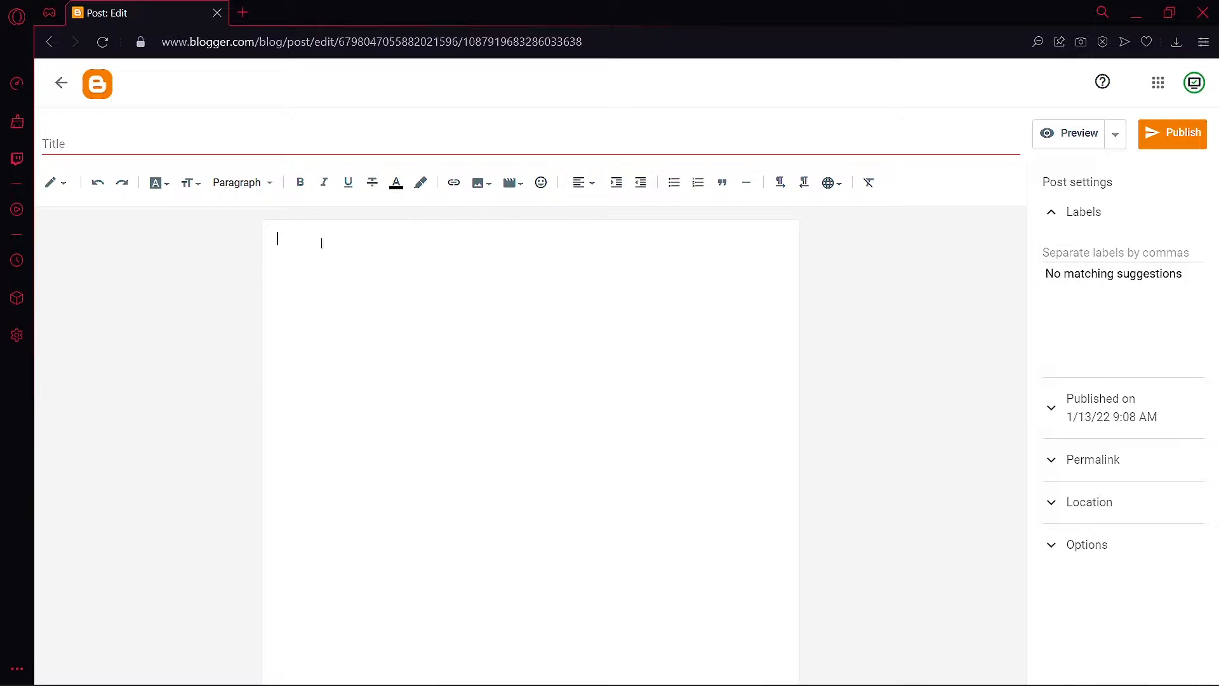
{"action": "type", "text": "kjhkjggukkjhfghj"}
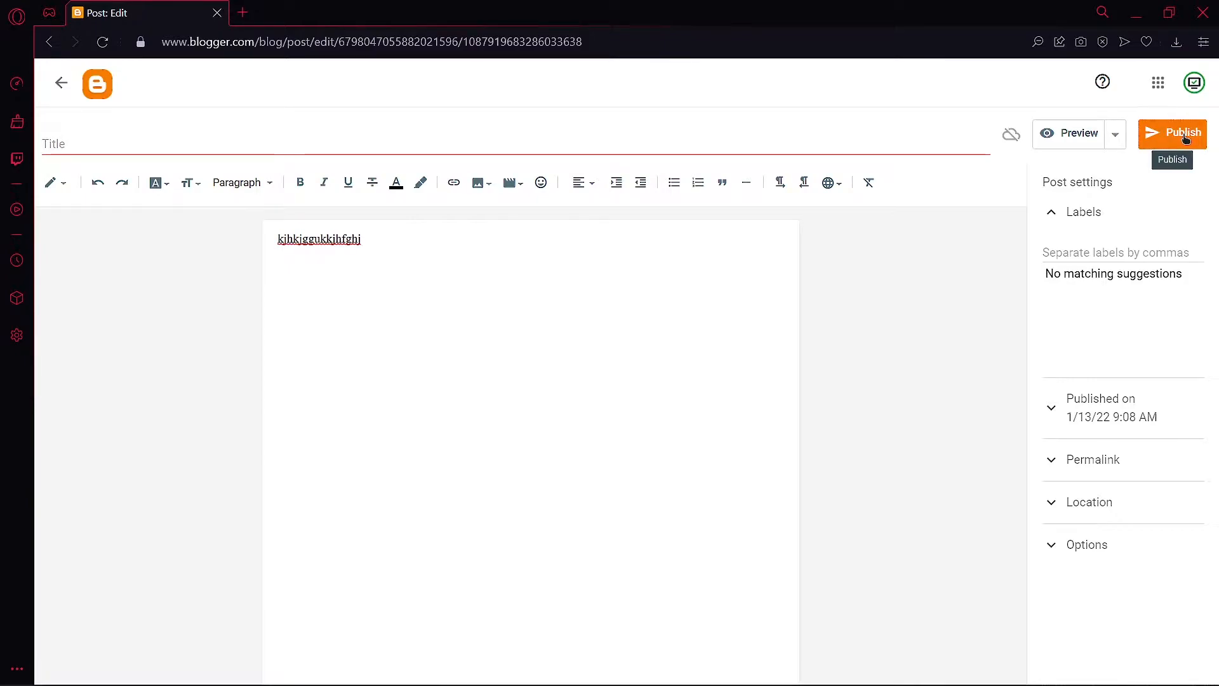
{"action": "left_click", "coordinate": [1185, 139]}
{"action": "left_click", "coordinate": [675, 409]}
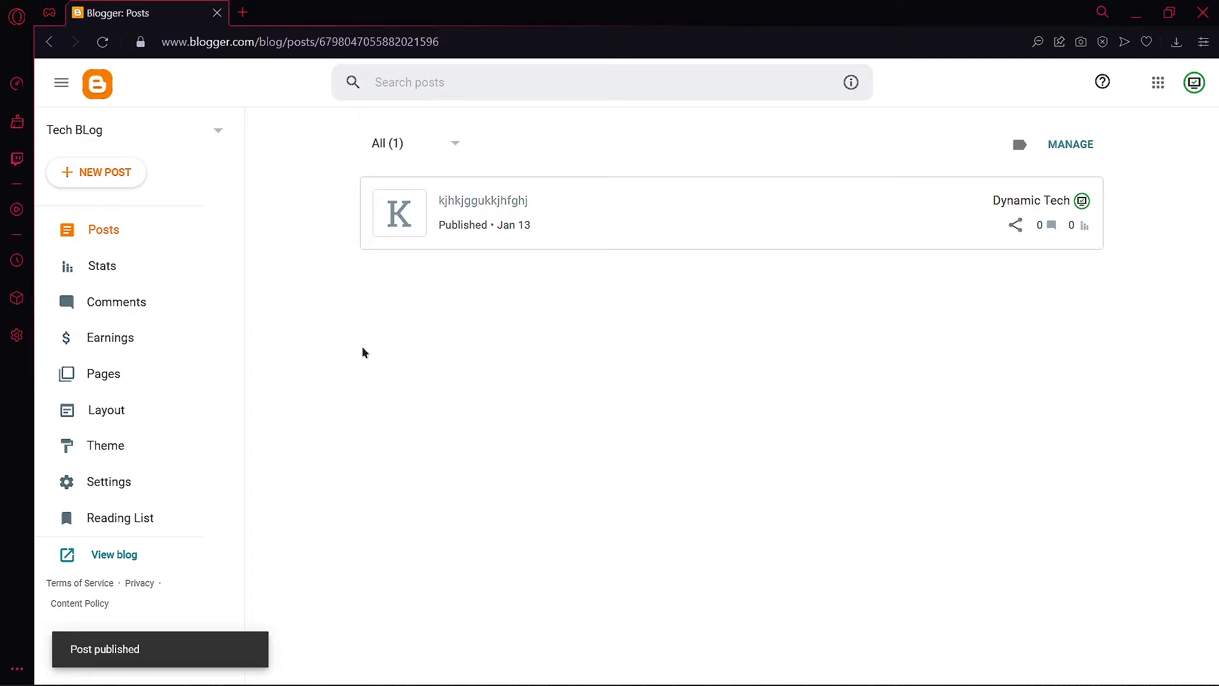
{"action": "left_click", "coordinate": [118, 560]}
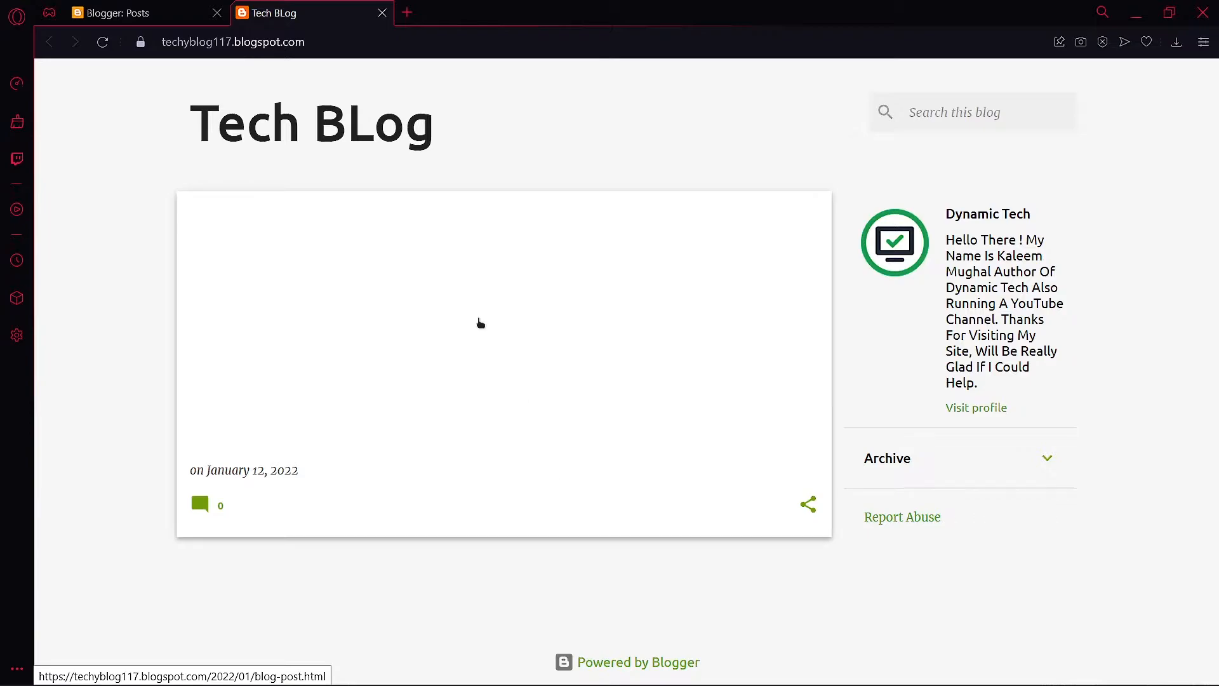
{"action": "left_click", "coordinate": [382, 13]}
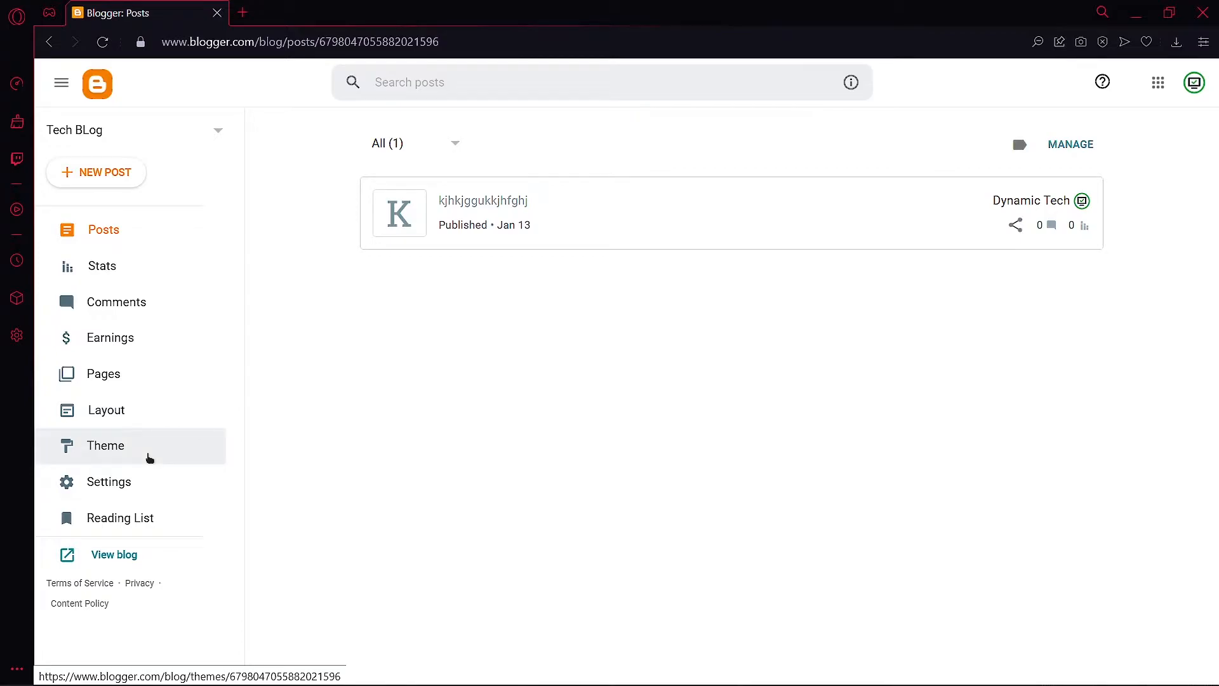
- Apply the Soho Dark theme to Tech BLog and check the live blog down to its featured post
{"action": "left_click", "coordinate": [149, 458]}
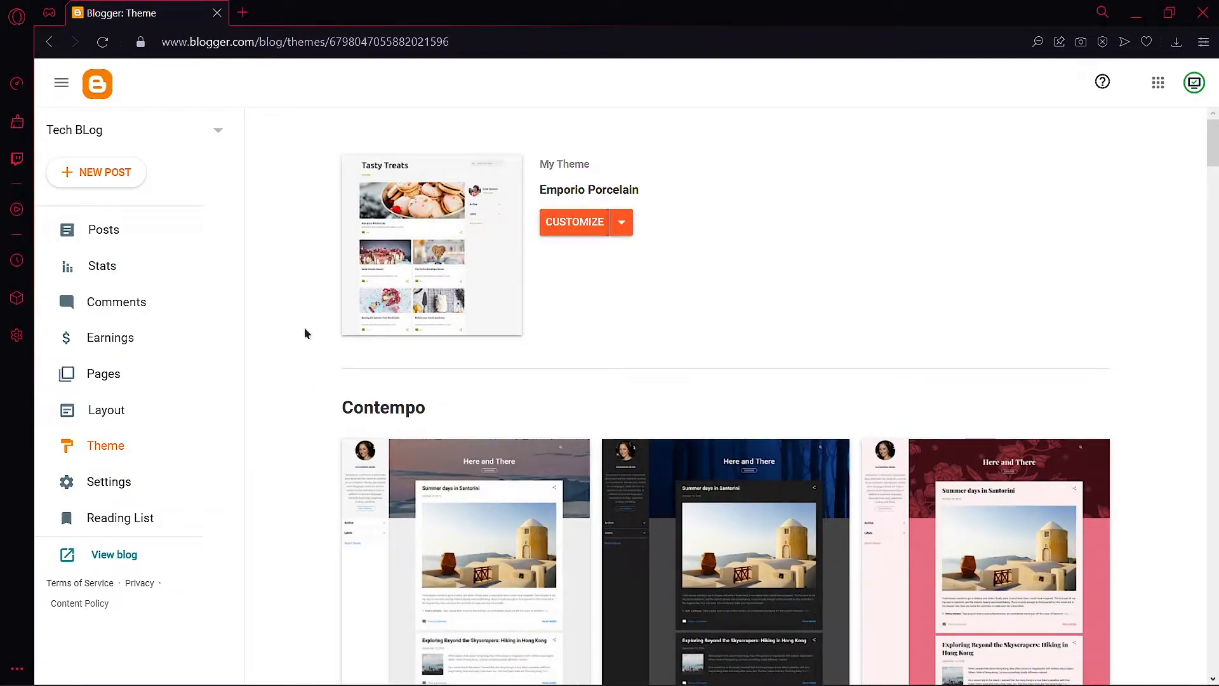
{"action": "scroll", "coordinate": [305, 325], "scroll_direction": "down", "scroll_amount": 13}
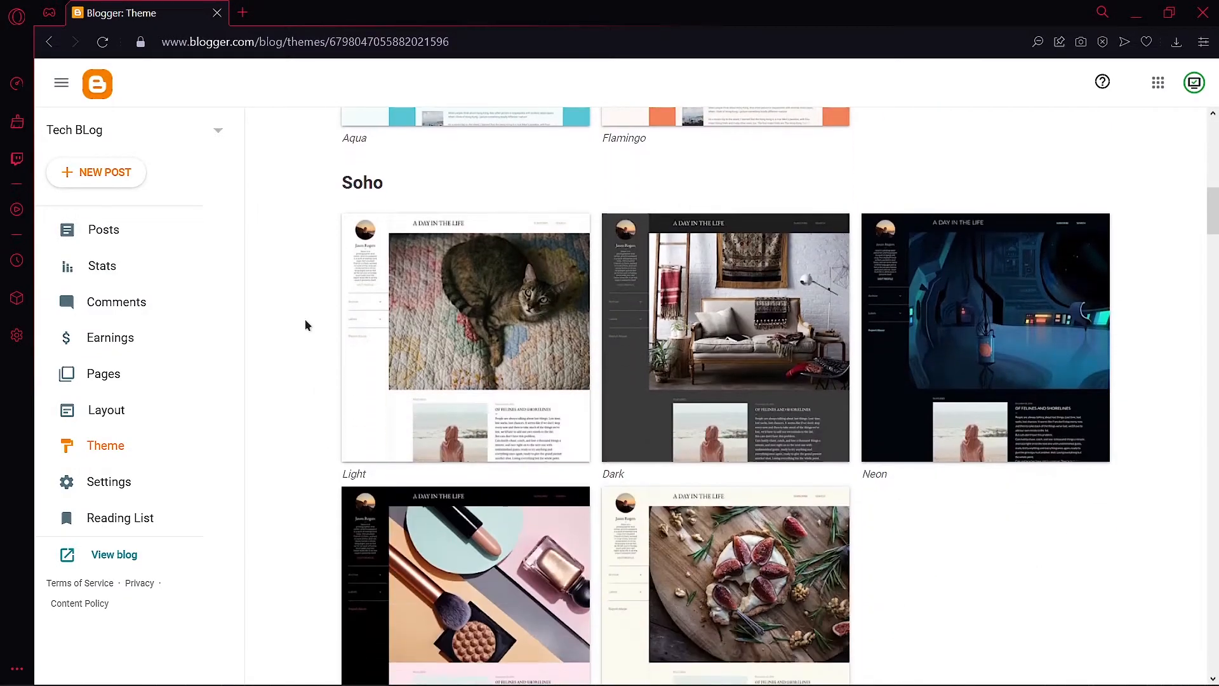
{"action": "scroll", "coordinate": [305, 320], "scroll_direction": "down", "scroll_amount": 5}
{"action": "scroll", "coordinate": [305, 321], "scroll_direction": "up", "scroll_amount": 7}
{"action": "left_click", "coordinate": [654, 461]}
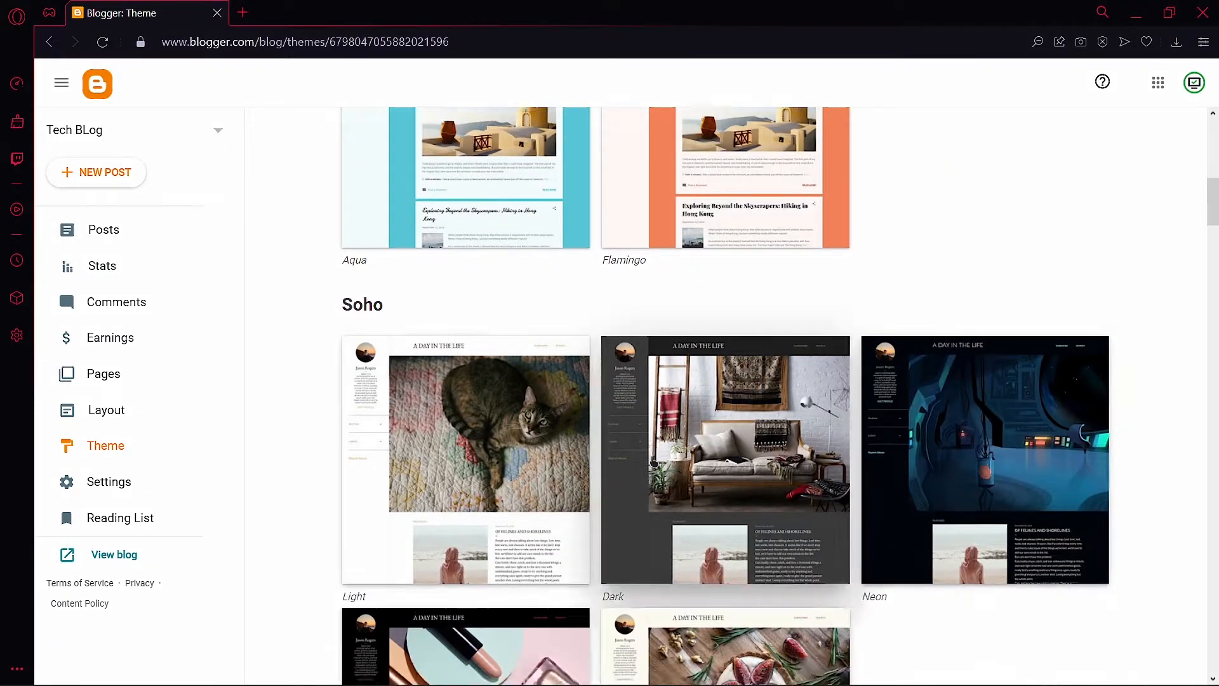
{"action": "left_click", "coordinate": [495, 594]}
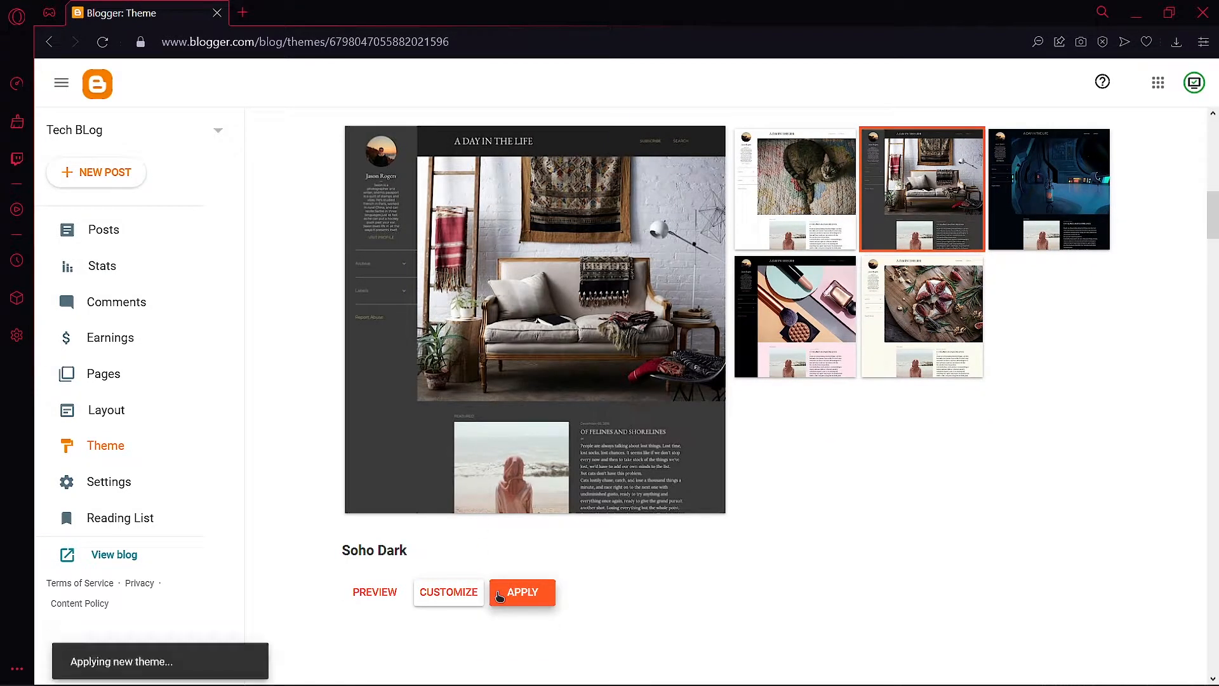
{"action": "left_click", "coordinate": [127, 555]}
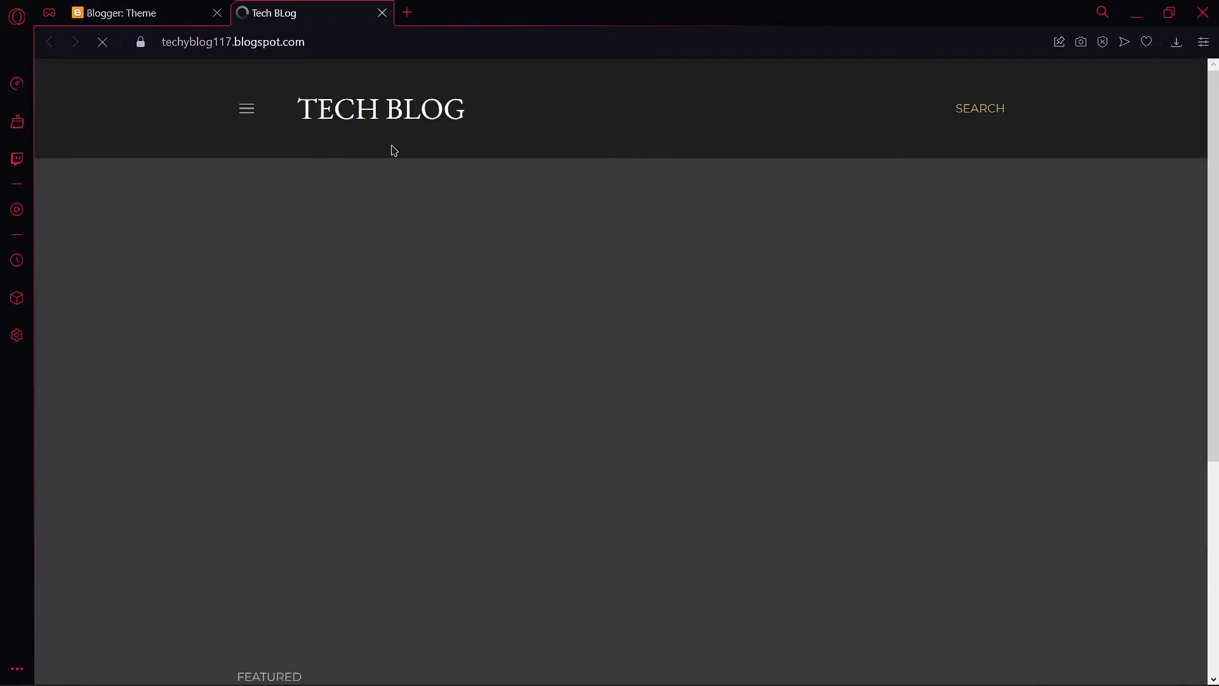
{"action": "scroll", "coordinate": [464, 320], "scroll_direction": "down", "scroll_amount": 5}
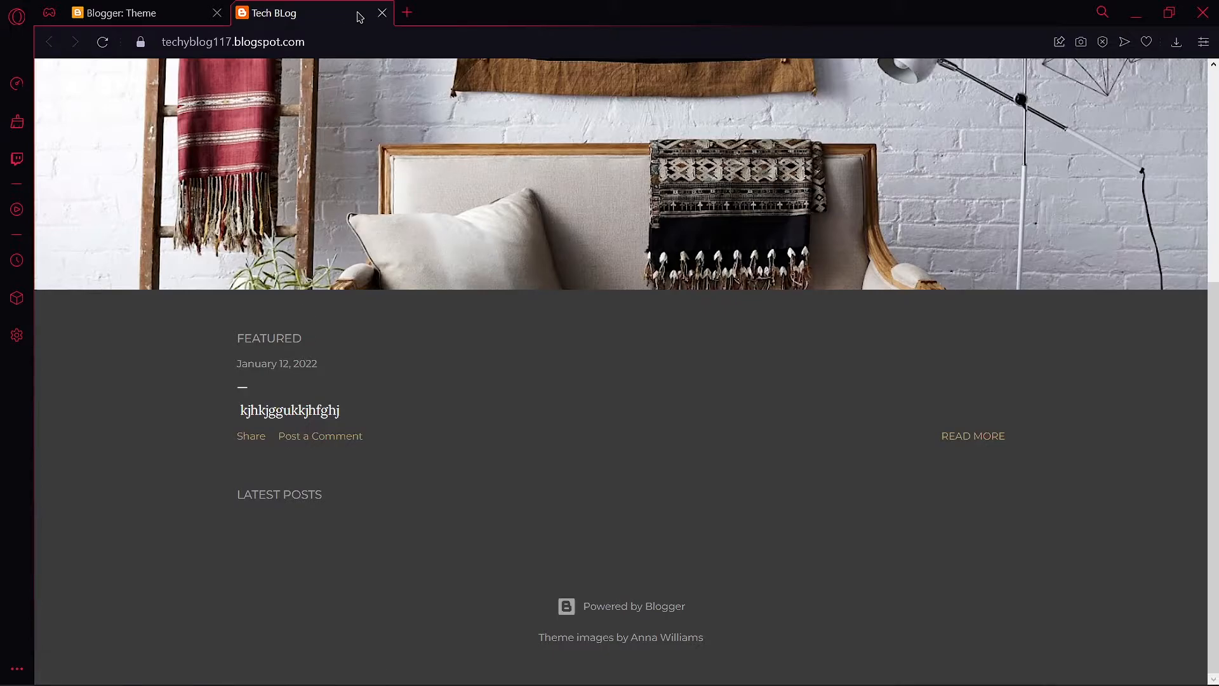
- Switch from Tech BLog's layout to the Personal Computer (PC) Tips And Tricks blog and examine its live page down to the contact form
{"action": "left_click", "coordinate": [382, 13]}
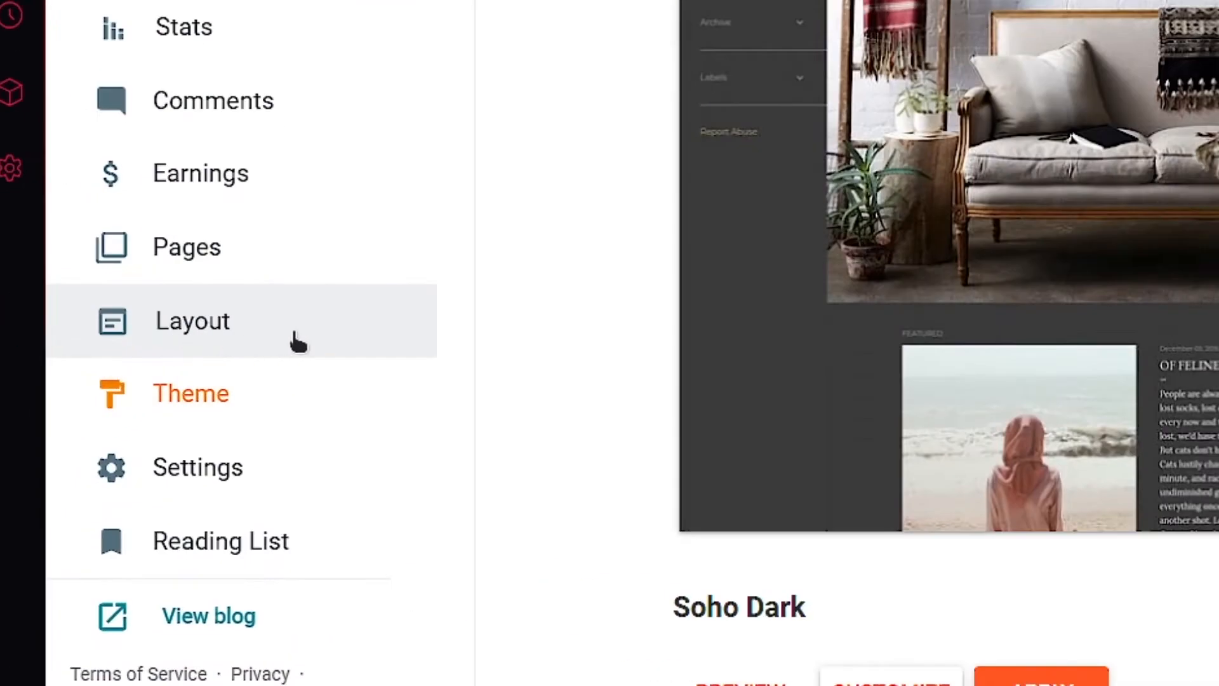
{"action": "left_click", "coordinate": [150, 423]}
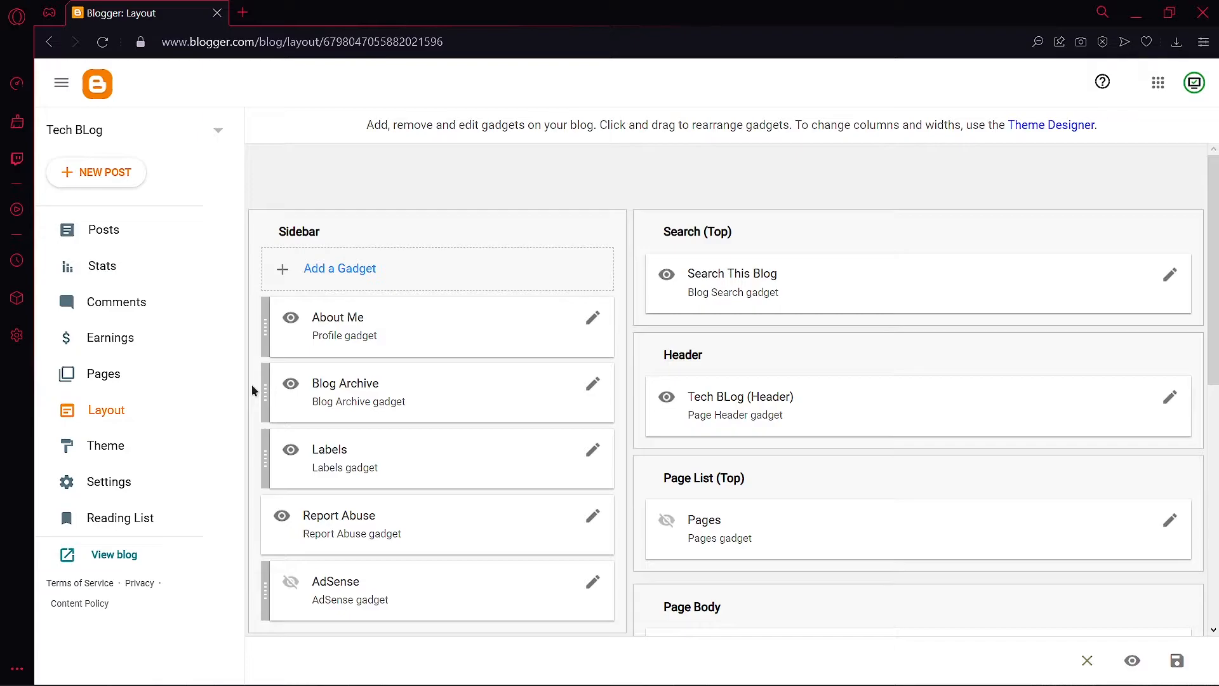
{"action": "left_click", "coordinate": [121, 137]}
{"action": "left_click", "coordinate": [105, 226]}
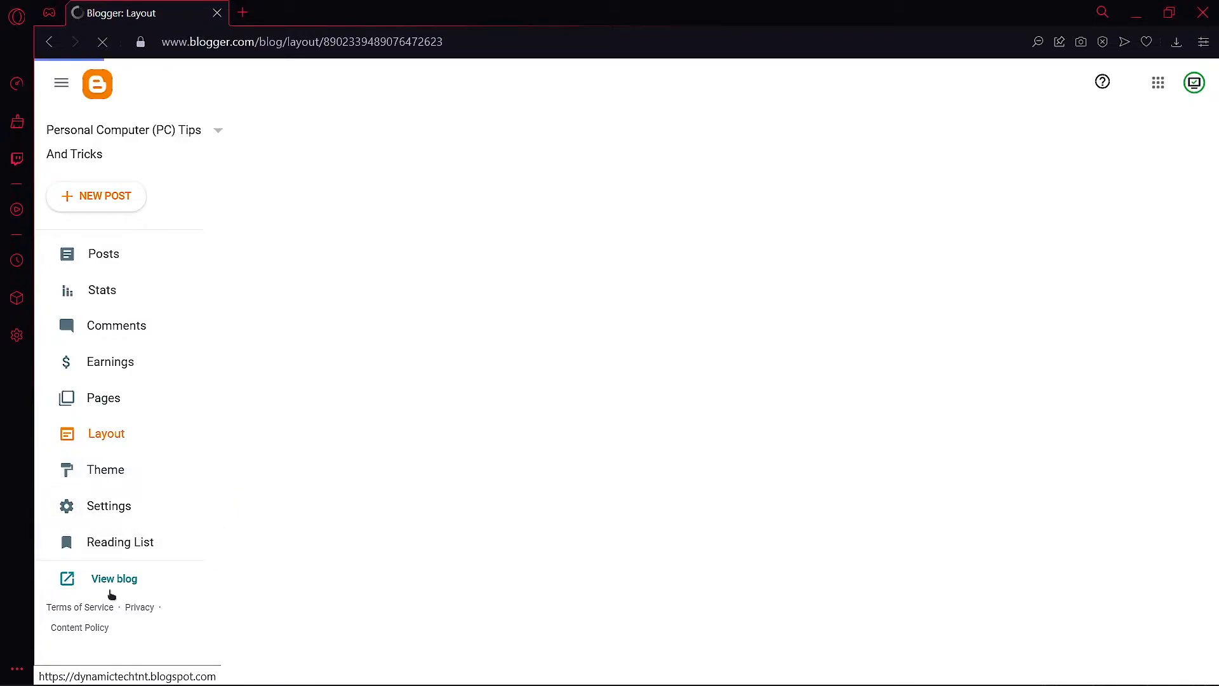
{"action": "left_click", "coordinate": [109, 586]}
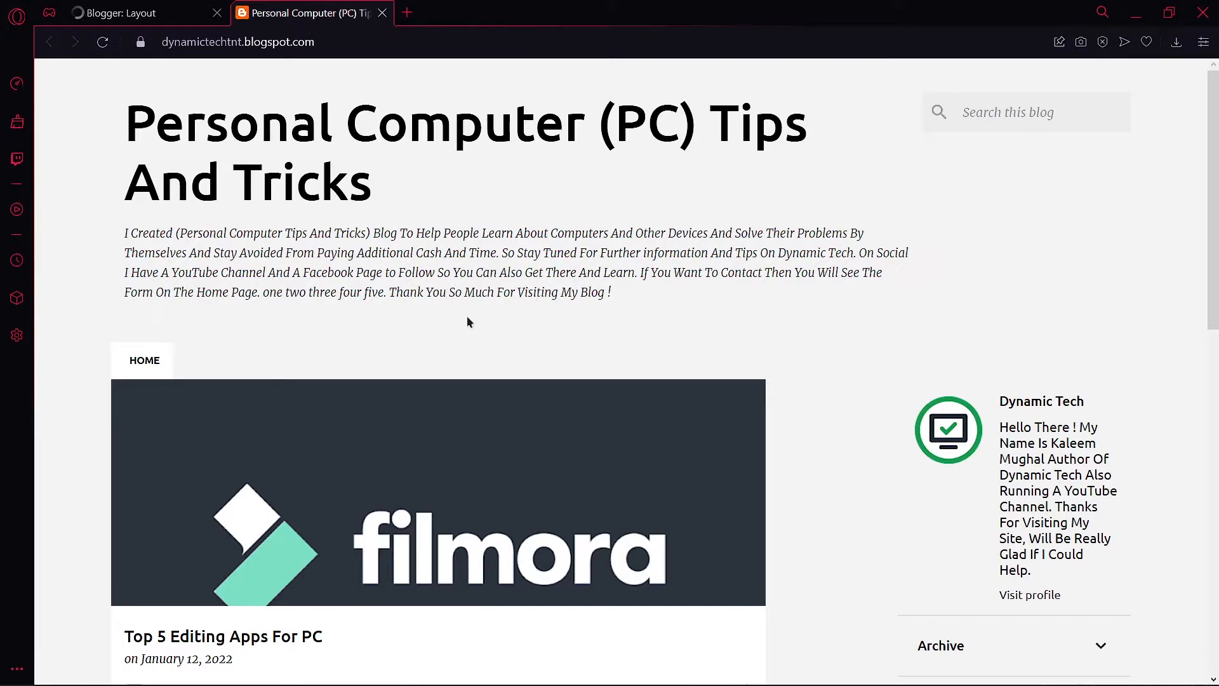
{"action": "scroll", "coordinate": [823, 382], "scroll_direction": "down", "scroll_amount": 5}
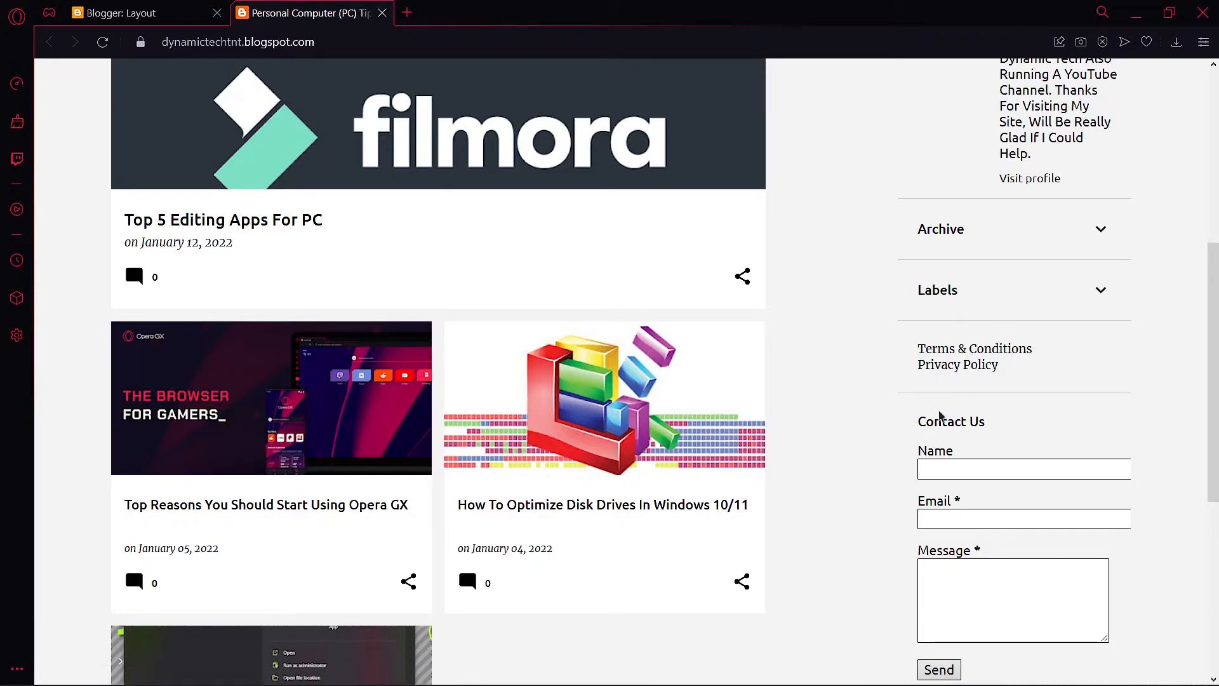
{"action": "scroll", "coordinate": [936, 419], "scroll_direction": "down", "scroll_amount": 2}
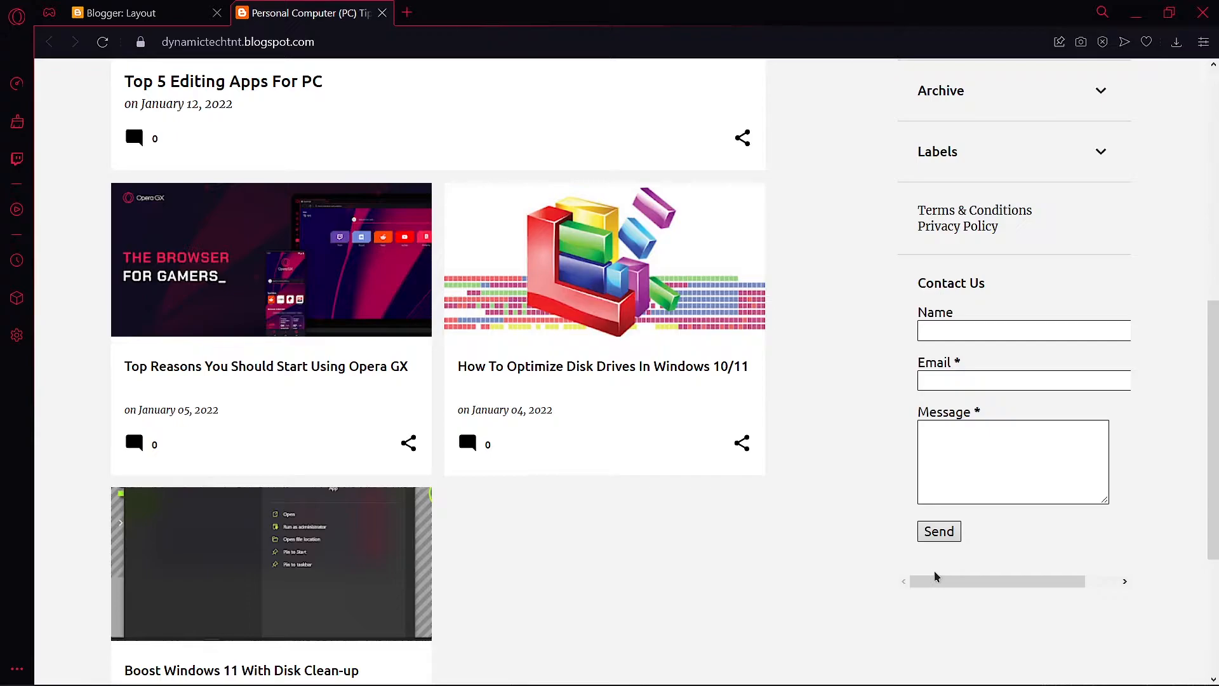
{"action": "scroll", "coordinate": [874, 542], "scroll_direction": "up", "scroll_amount": 8}
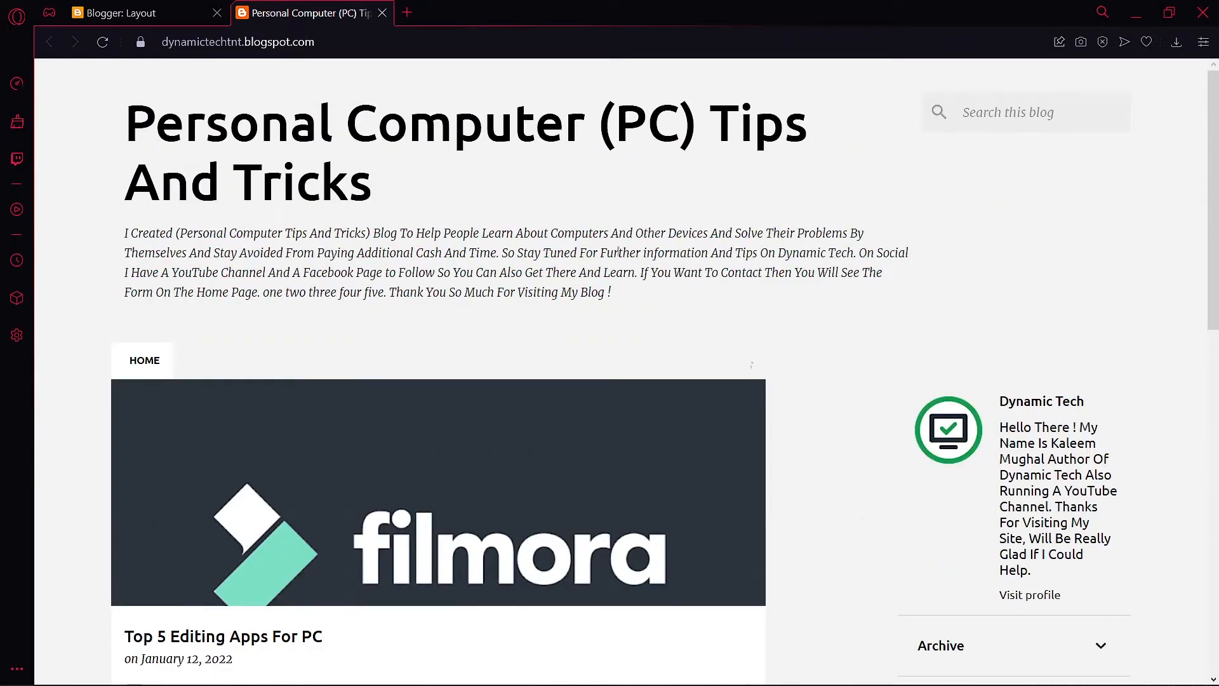
{"action": "left_click", "coordinate": [382, 13]}
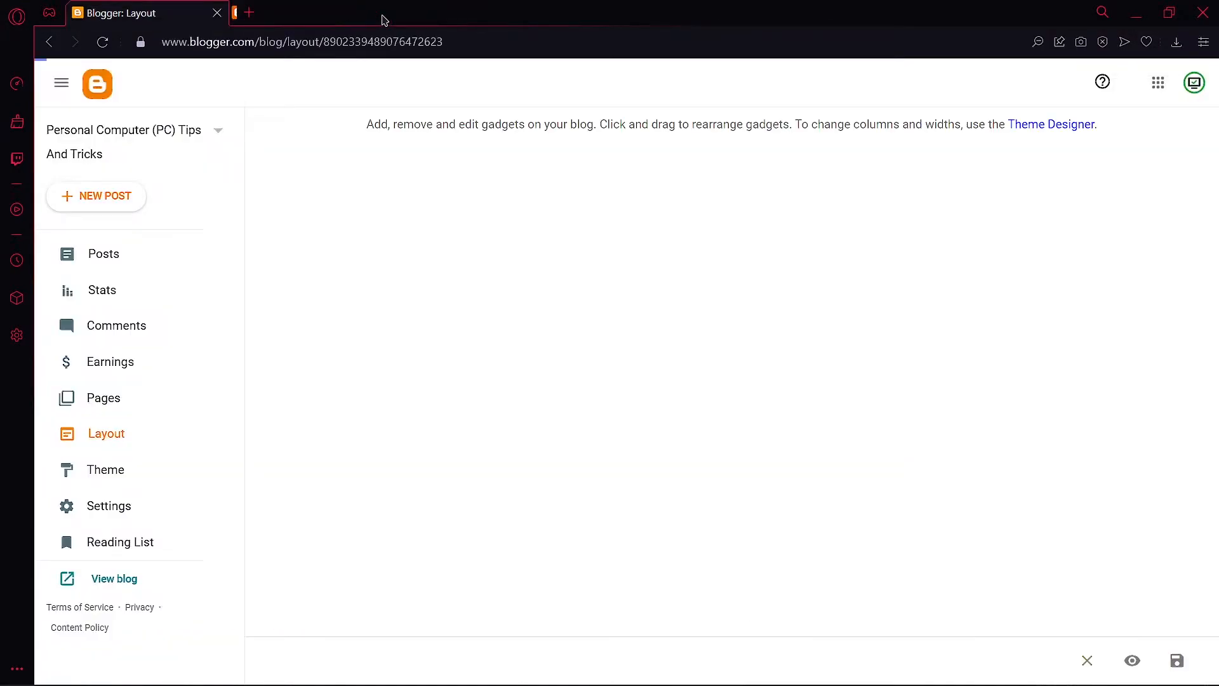
- Review the page list configuration of the sidebar's Pages gadget in the Personal Computer (PC) Tips And Tricks layout and save it
{"action": "left_click", "coordinate": [155, 438]}
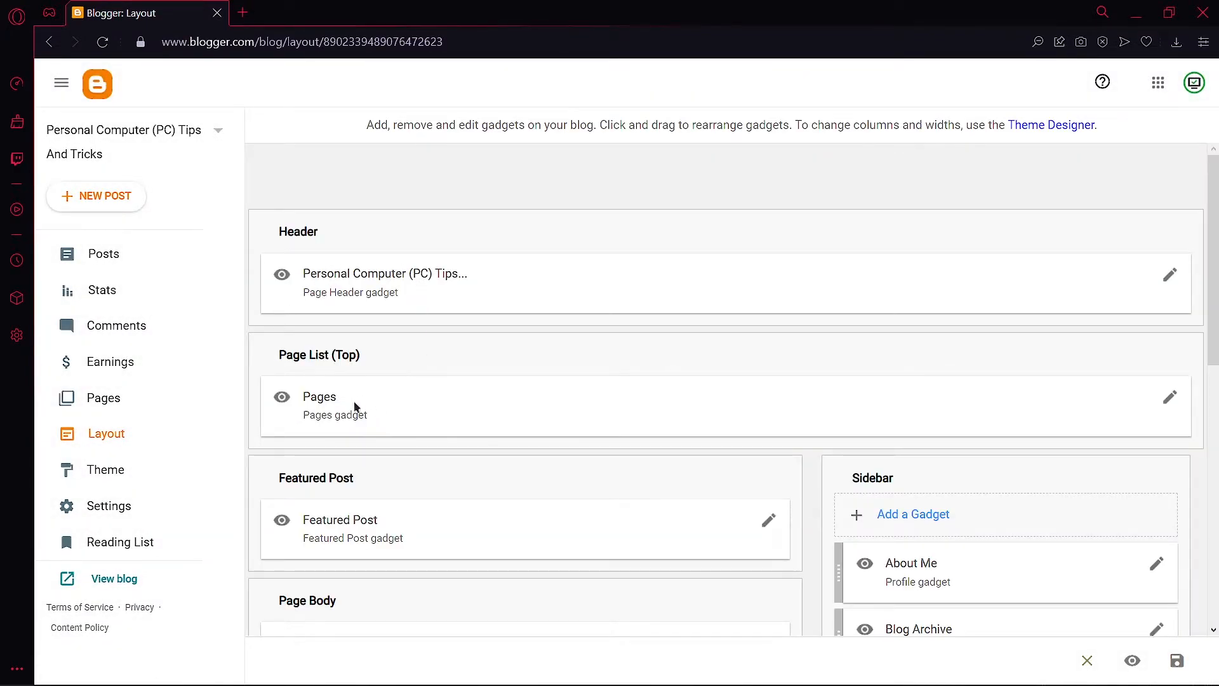
{"action": "scroll", "coordinate": [657, 372], "scroll_direction": "down", "scroll_amount": 4}
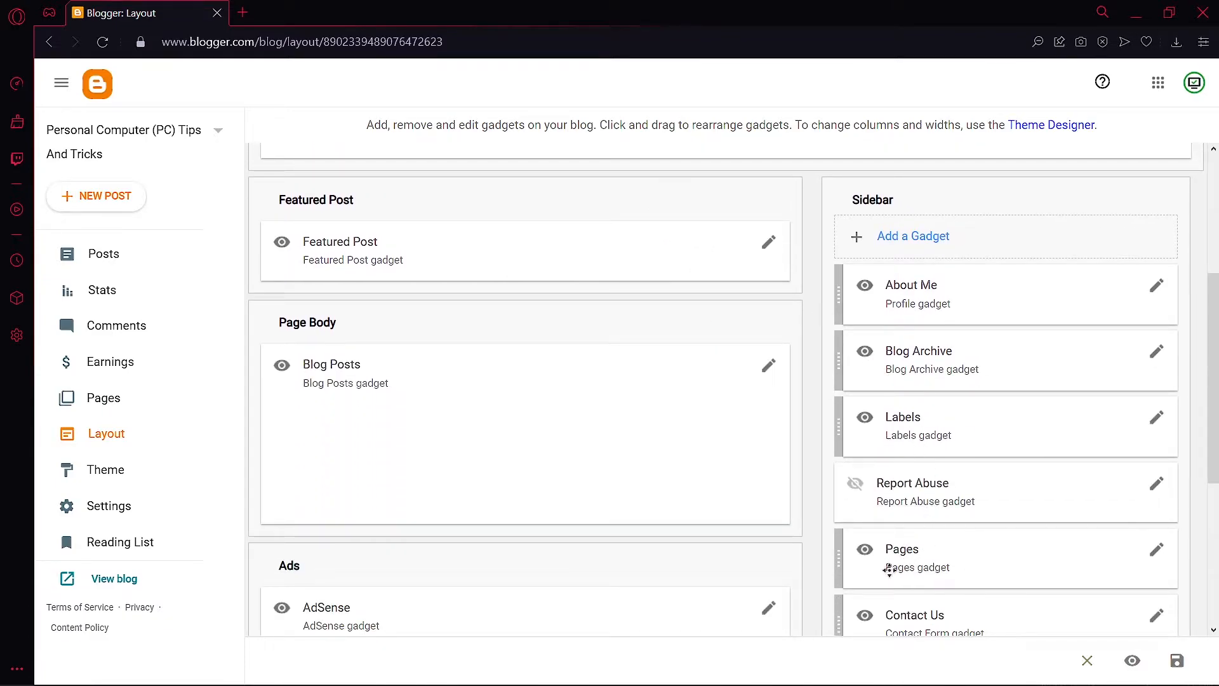
{"action": "left_click", "coordinate": [1160, 557]}
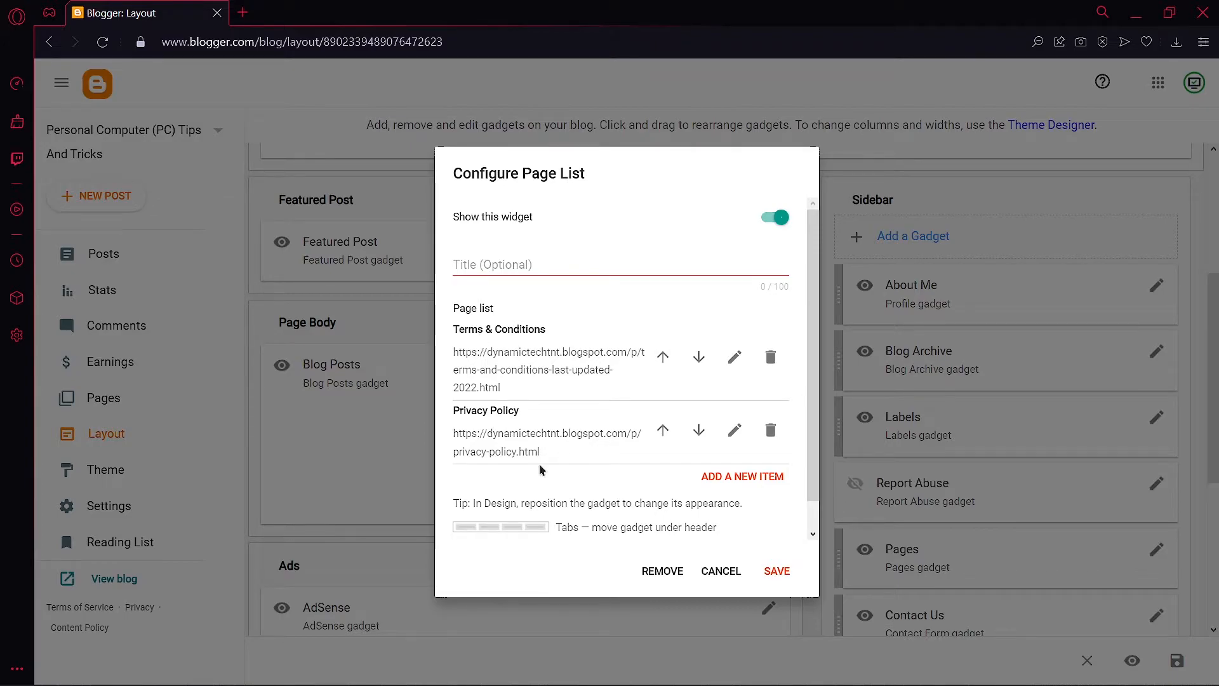
{"action": "left_click", "coordinate": [781, 579]}
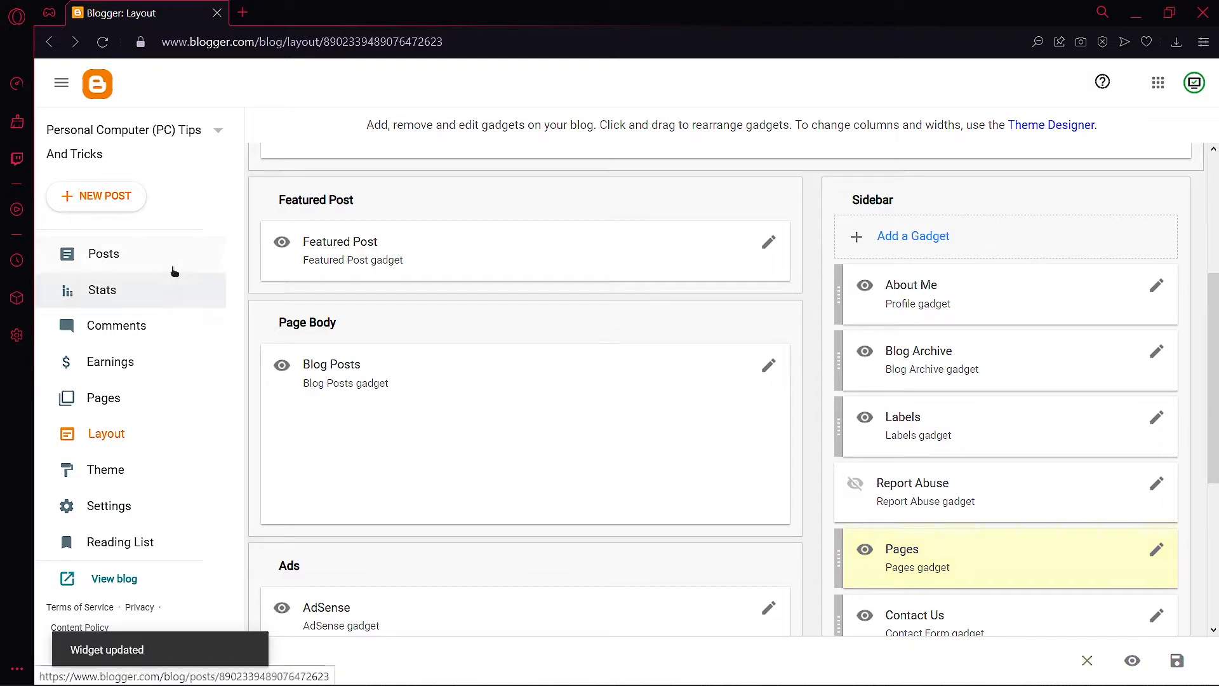
- Review the blog's lists of published posts and pages and return to its layout
{"action": "left_click", "coordinate": [142, 255]}
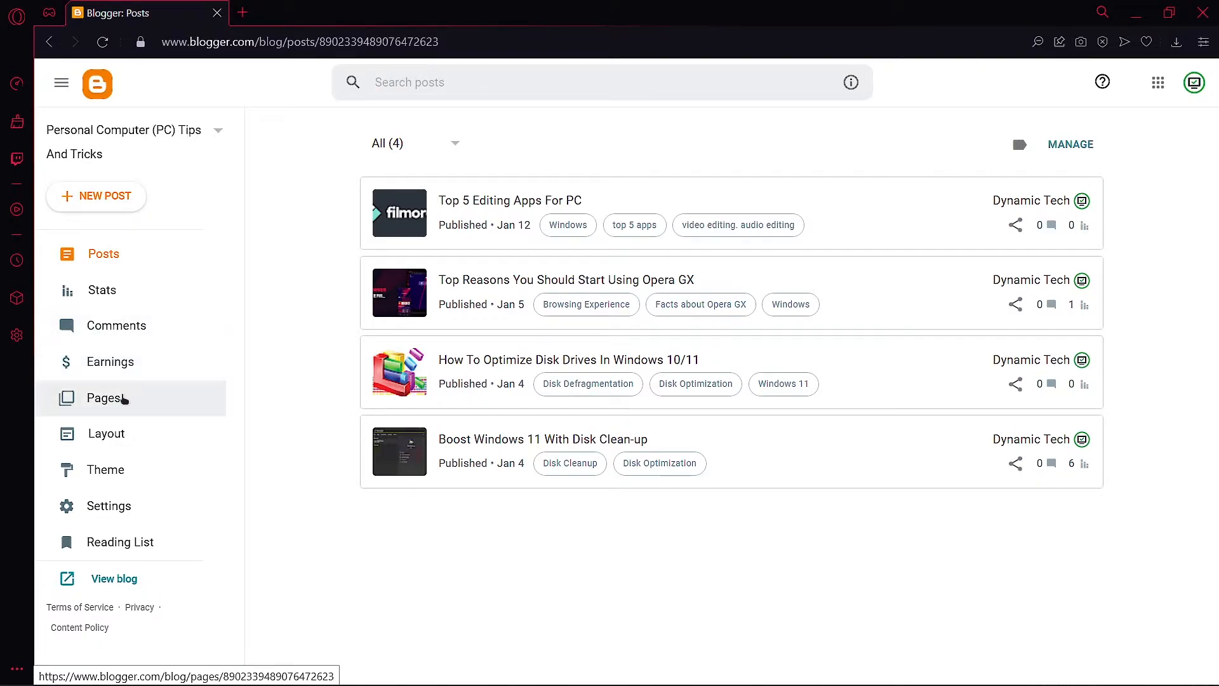
{"action": "left_click", "coordinate": [123, 398]}
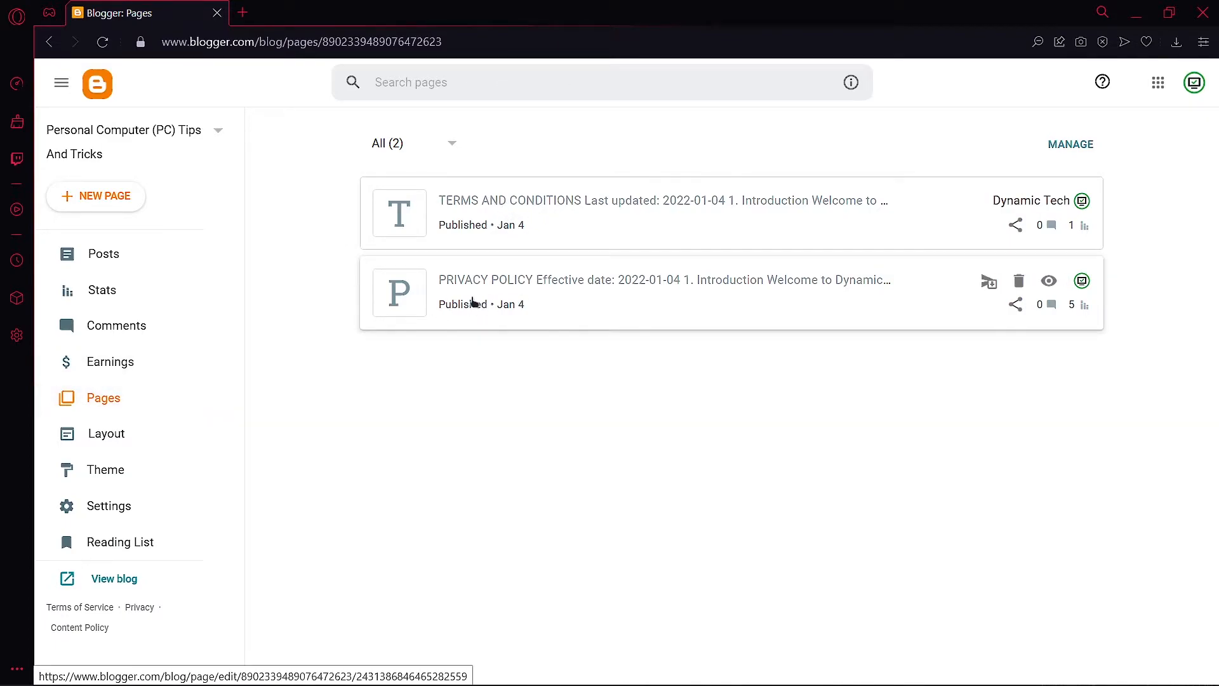
{"action": "left_click", "coordinate": [159, 436]}
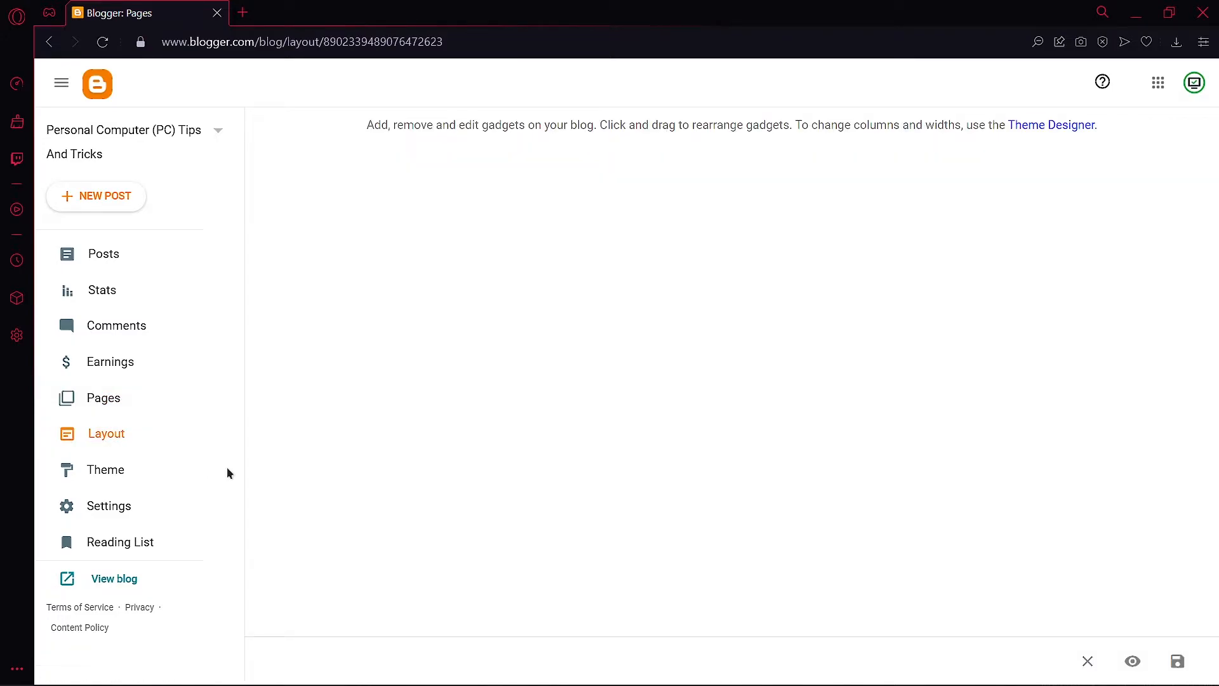
- Browse the gadgets available for the sidebar down to the end of the list
{"action": "scroll", "coordinate": [350, 379], "scroll_direction": "down", "scroll_amount": 2}
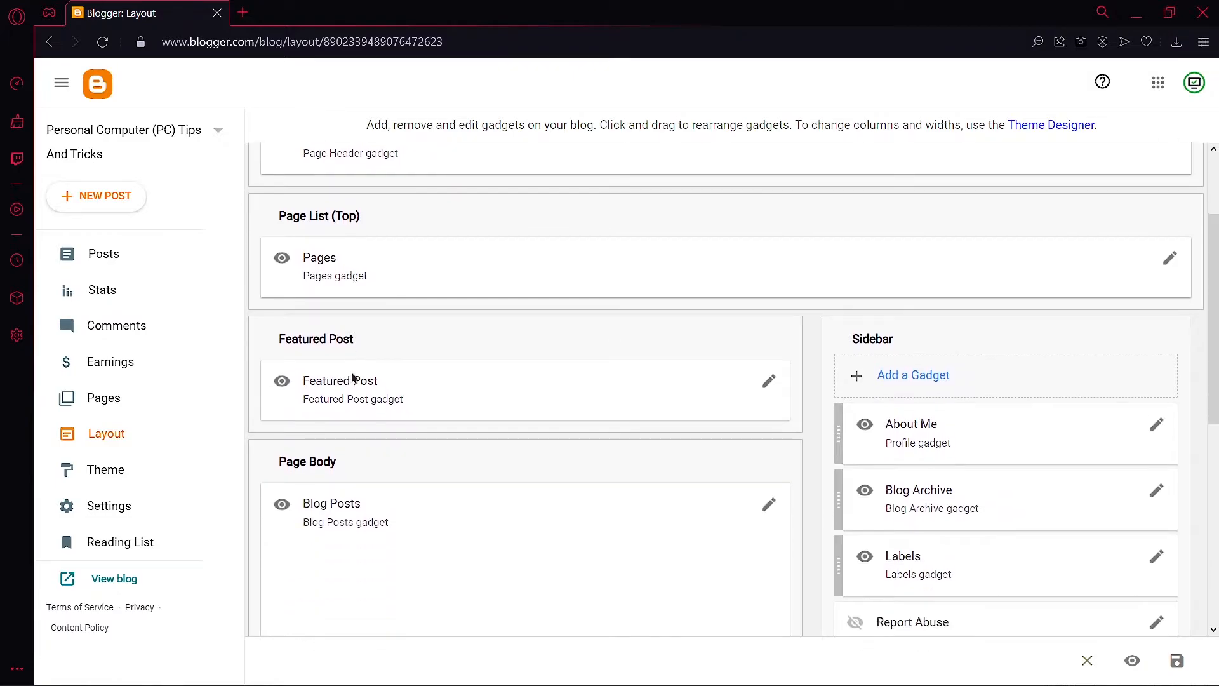
{"action": "scroll", "coordinate": [383, 364], "scroll_direction": "down", "scroll_amount": 2}
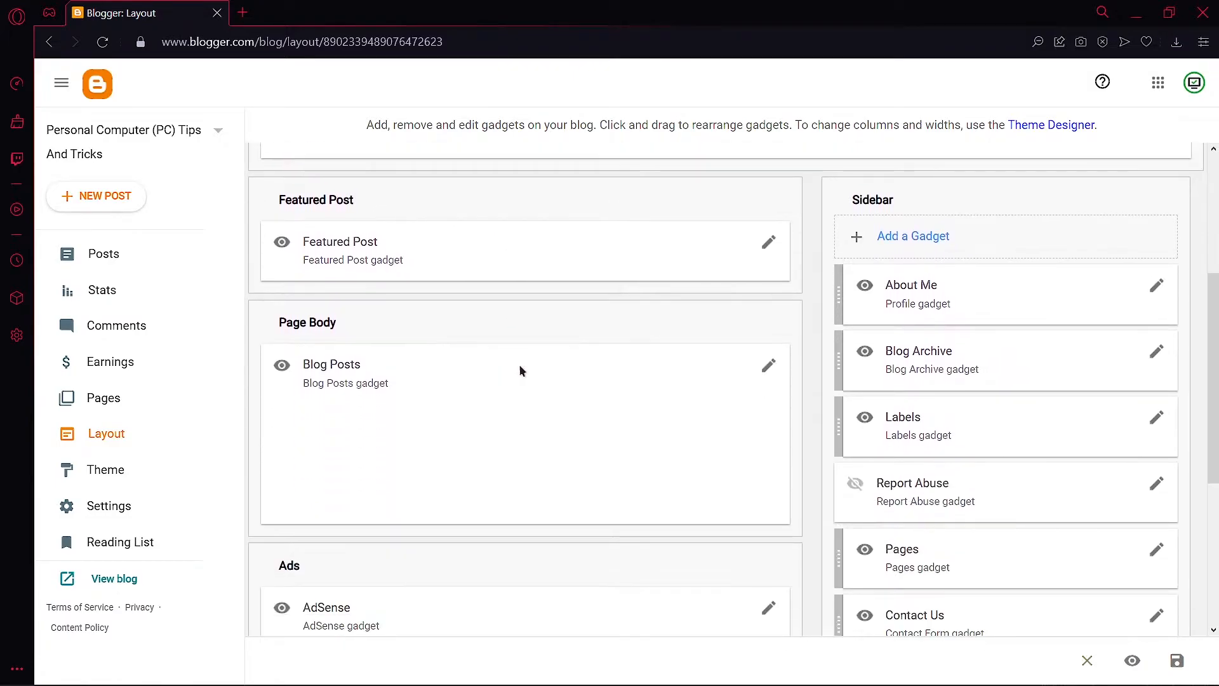
{"action": "left_click", "coordinate": [901, 238]}
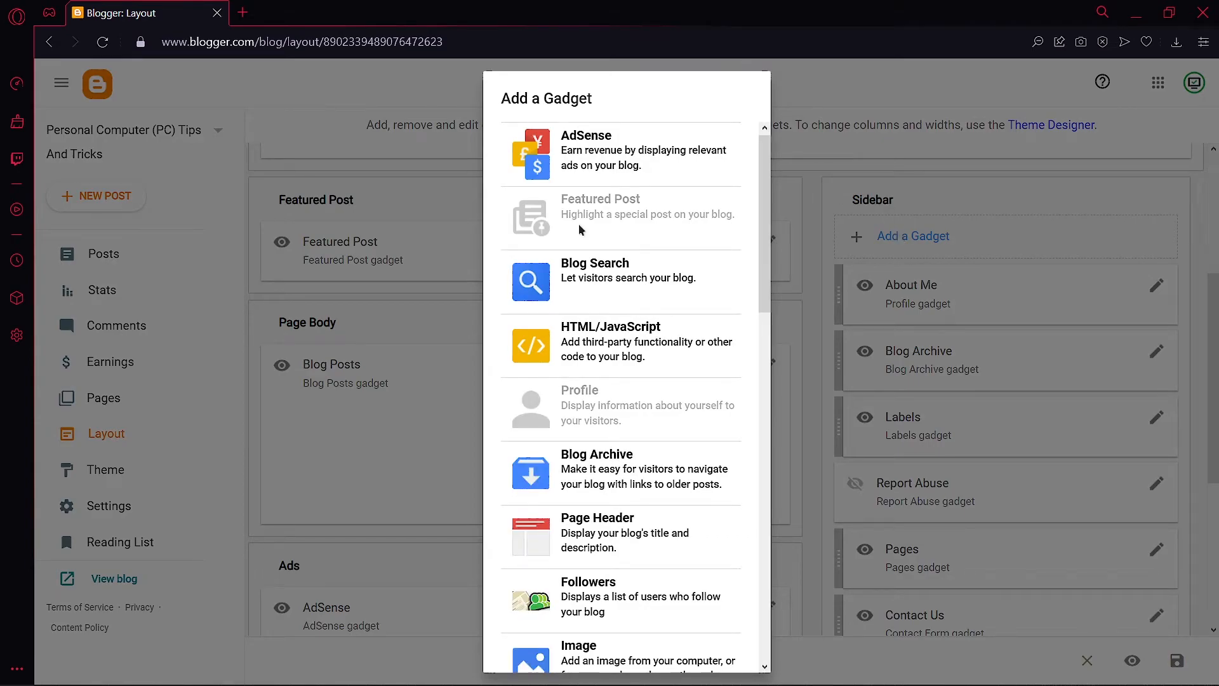
{"action": "scroll", "coordinate": [581, 235], "scroll_direction": "down", "scroll_amount": 6}
{"action": "scroll", "coordinate": [580, 245], "scroll_direction": "down", "scroll_amount": 8}
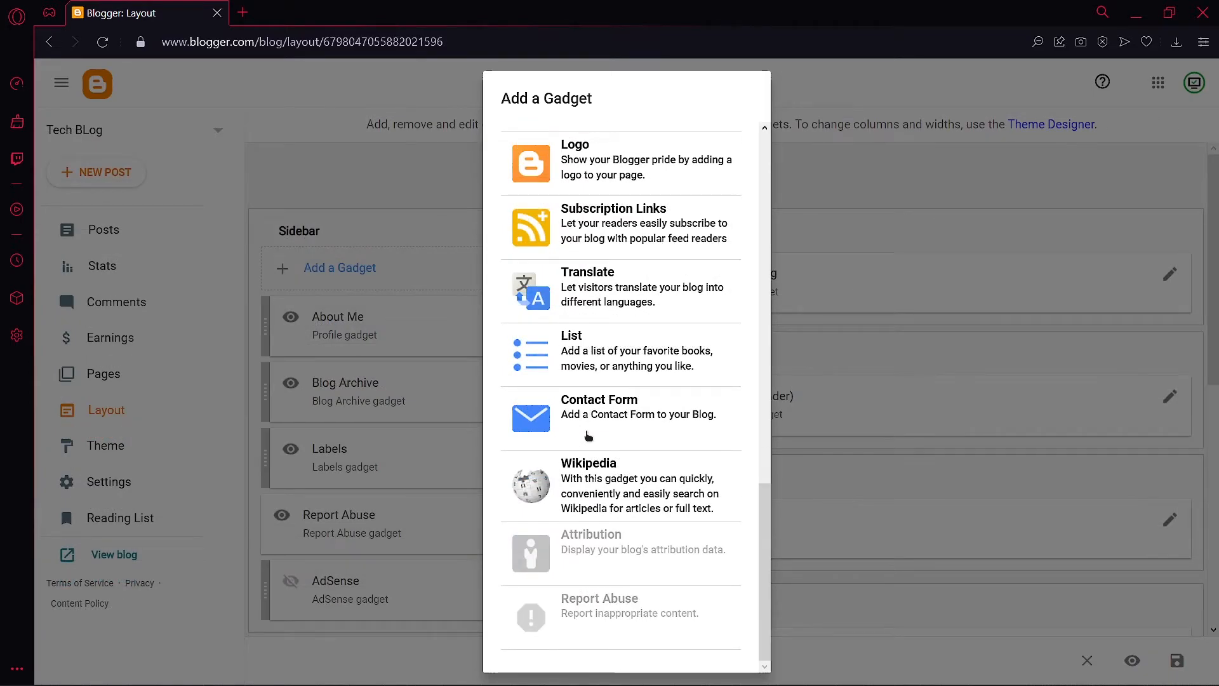
- Add a Contact Form gadget titled "Contact Us" to Tech BLog's sidebar and save it
{"action": "scroll", "coordinate": [588, 436], "scroll_direction": "up", "scroll_amount": 2}
{"action": "scroll", "coordinate": [587, 416], "scroll_direction": "down", "scroll_amount": 2}
{"action": "left_click", "coordinate": [596, 422]}
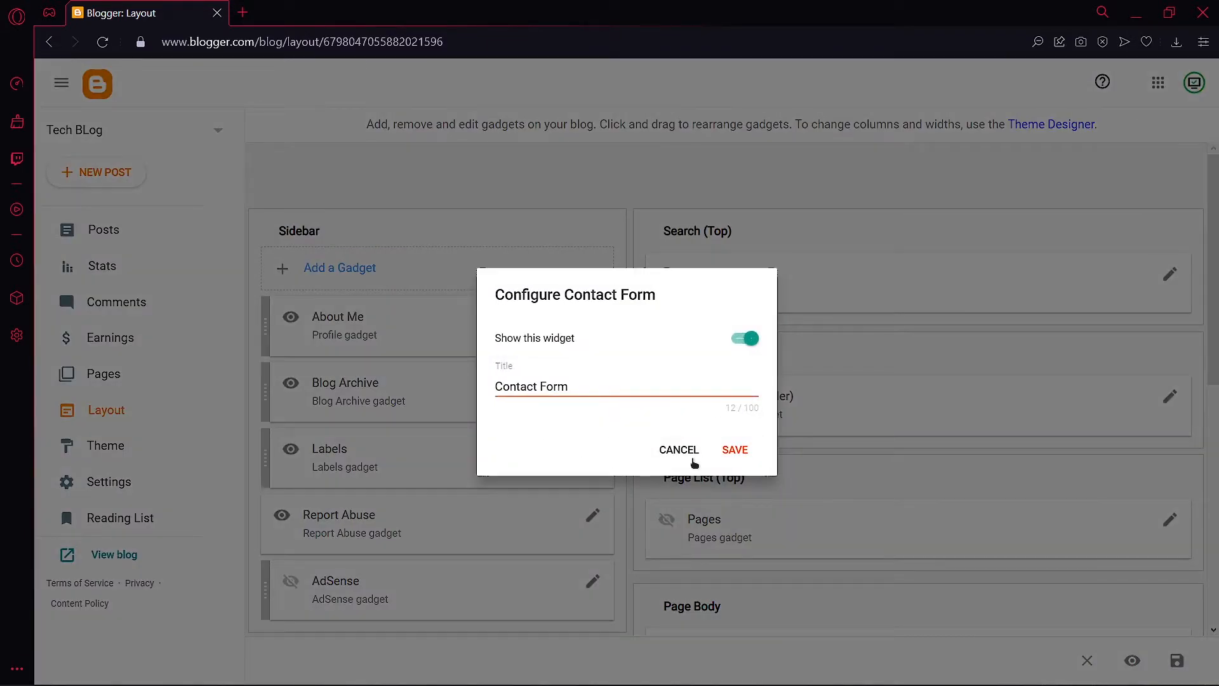
{"action": "left_click", "coordinate": [585, 391]}
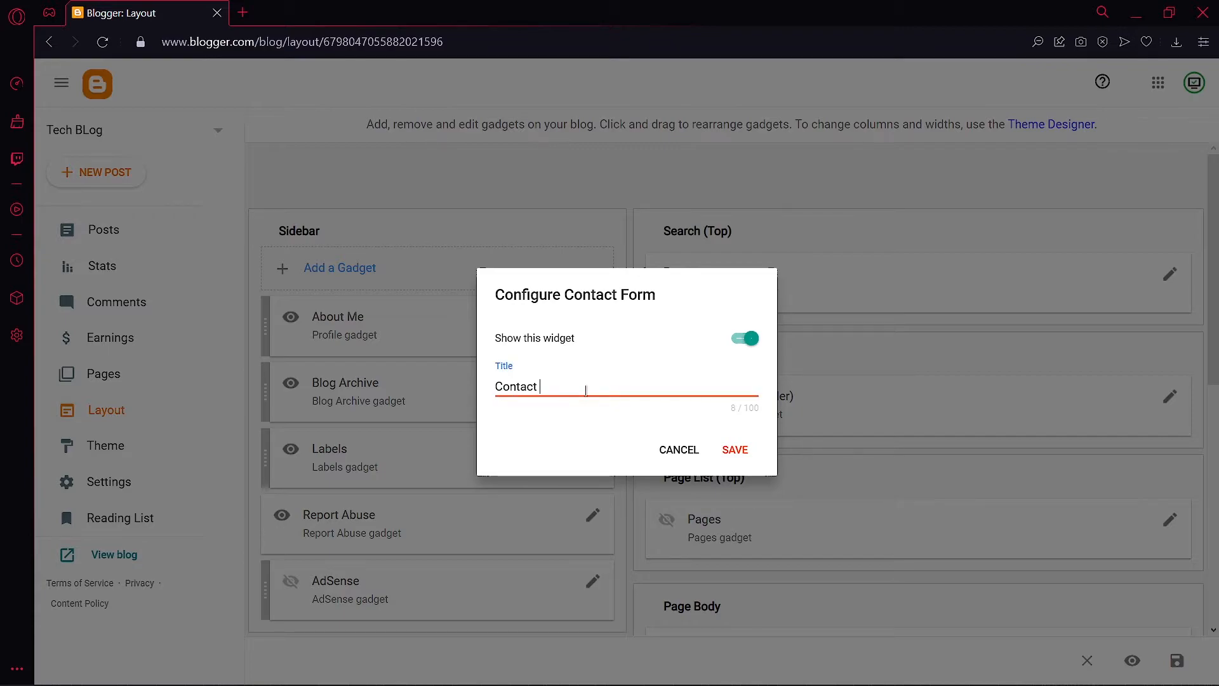
{"action": "type", "text": "Us"}
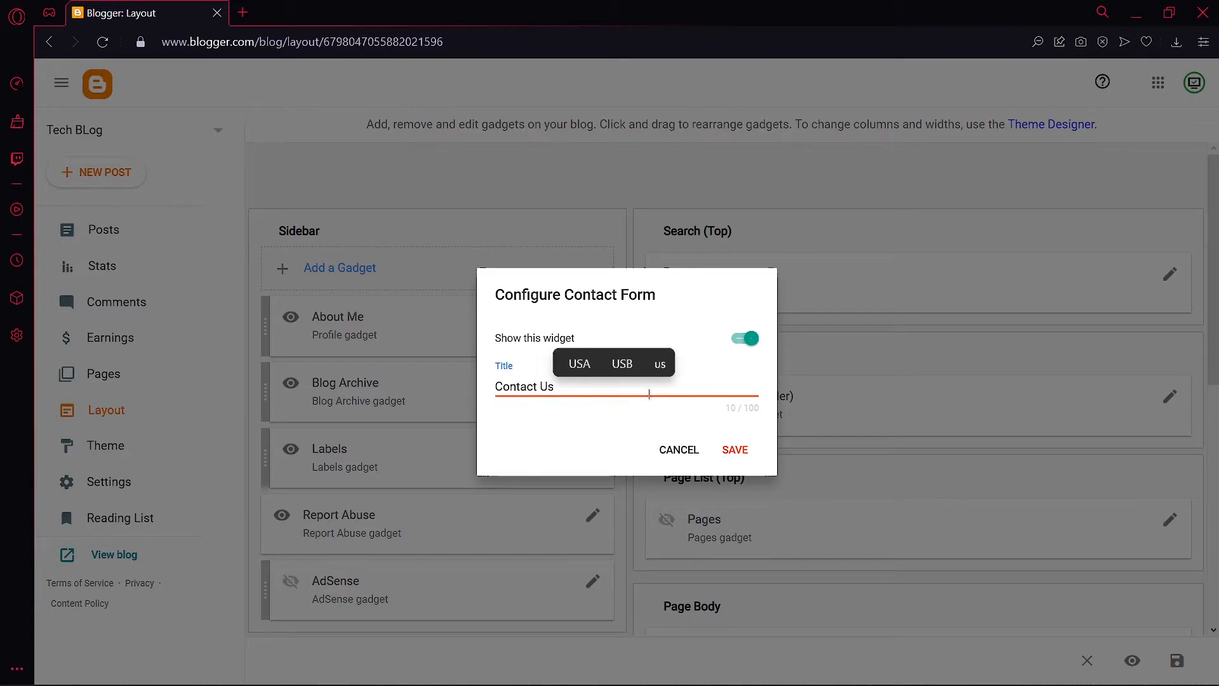
{"action": "left_click", "coordinate": [740, 453]}
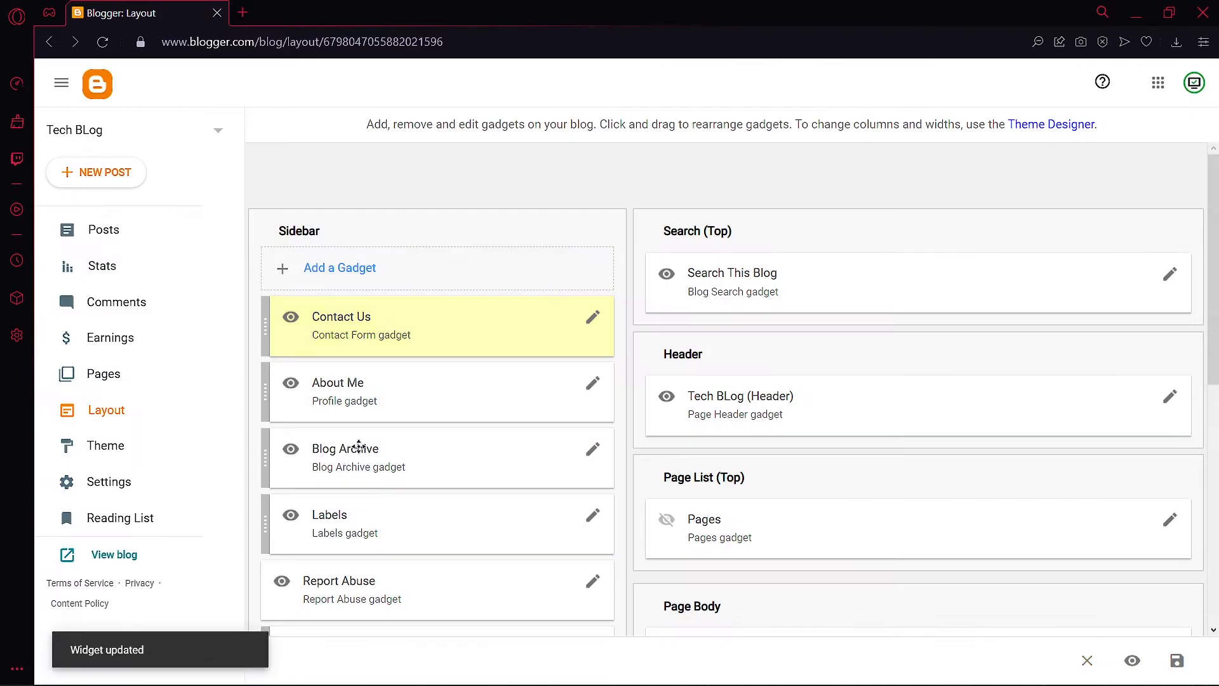
- Check the live Tech BLog for the Contact Us form in its side menu and return to the layout
{"action": "left_click", "coordinate": [127, 555]}
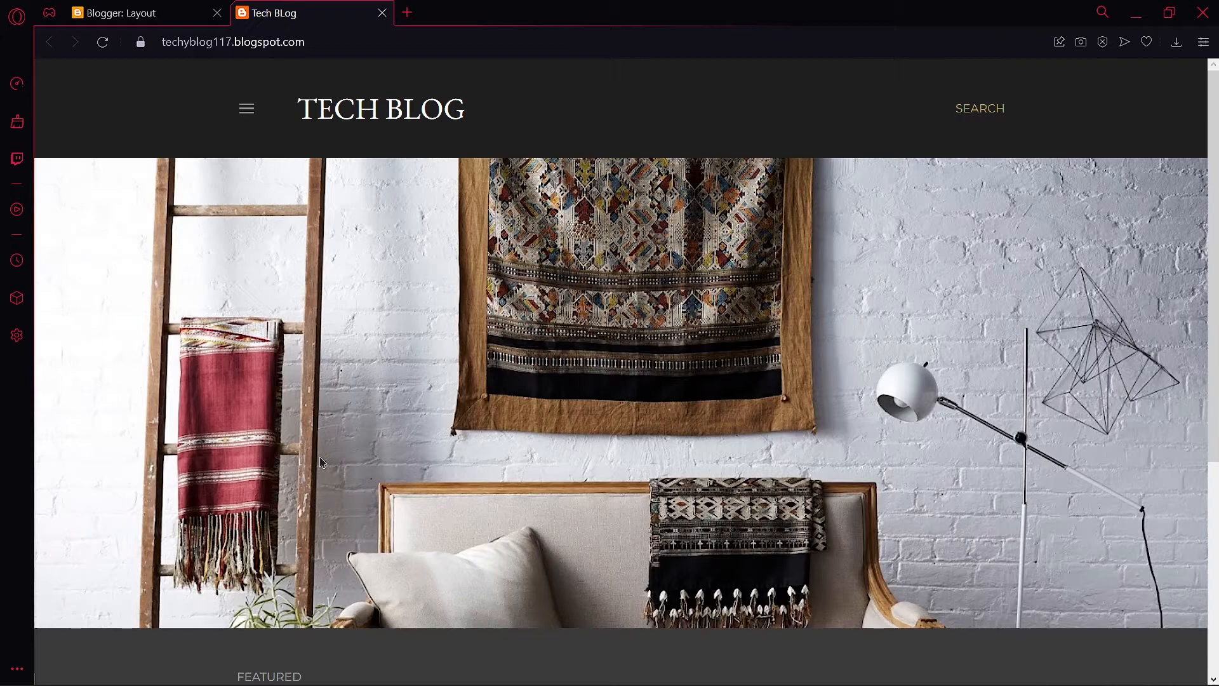
{"action": "scroll", "coordinate": [320, 447], "scroll_direction": "down", "scroll_amount": 5}
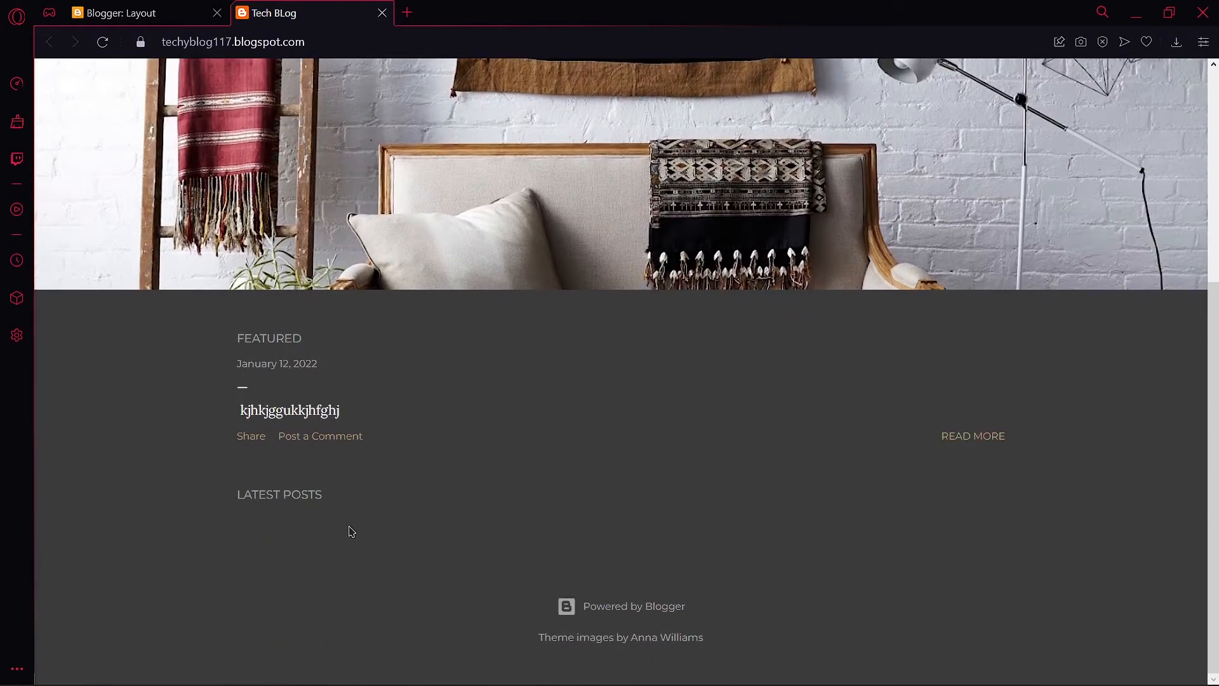
{"action": "scroll", "coordinate": [351, 532], "scroll_direction": "up", "scroll_amount": 5}
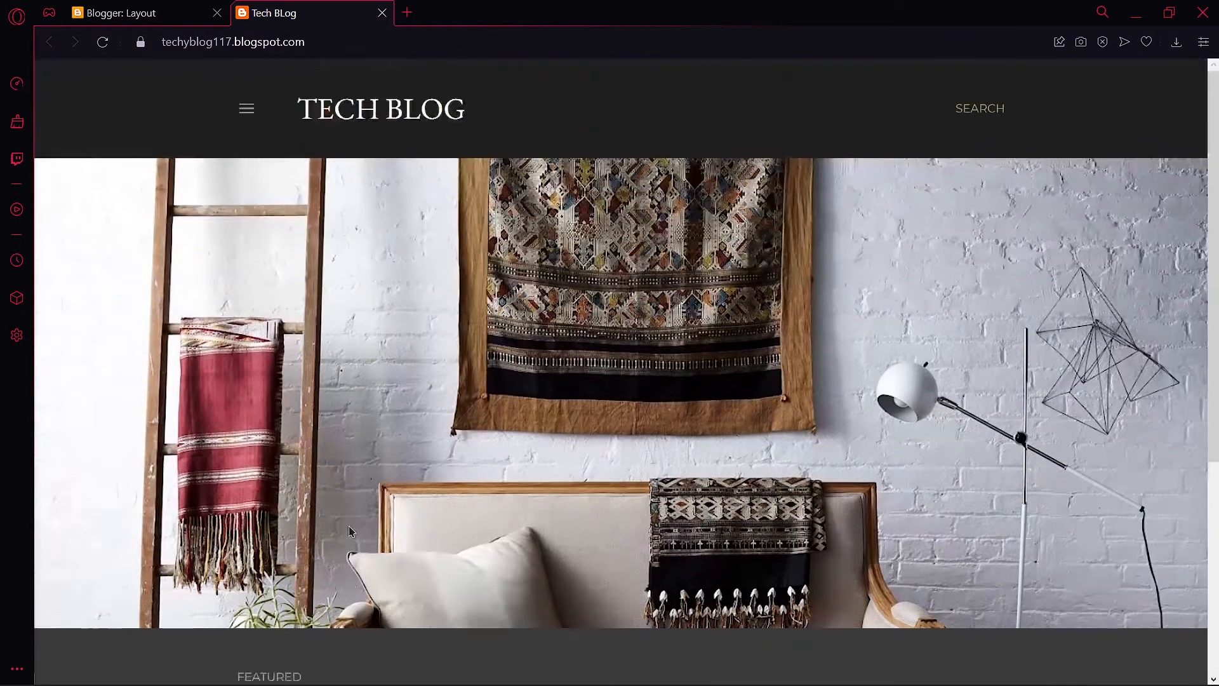
{"action": "left_click", "coordinate": [245, 110]}
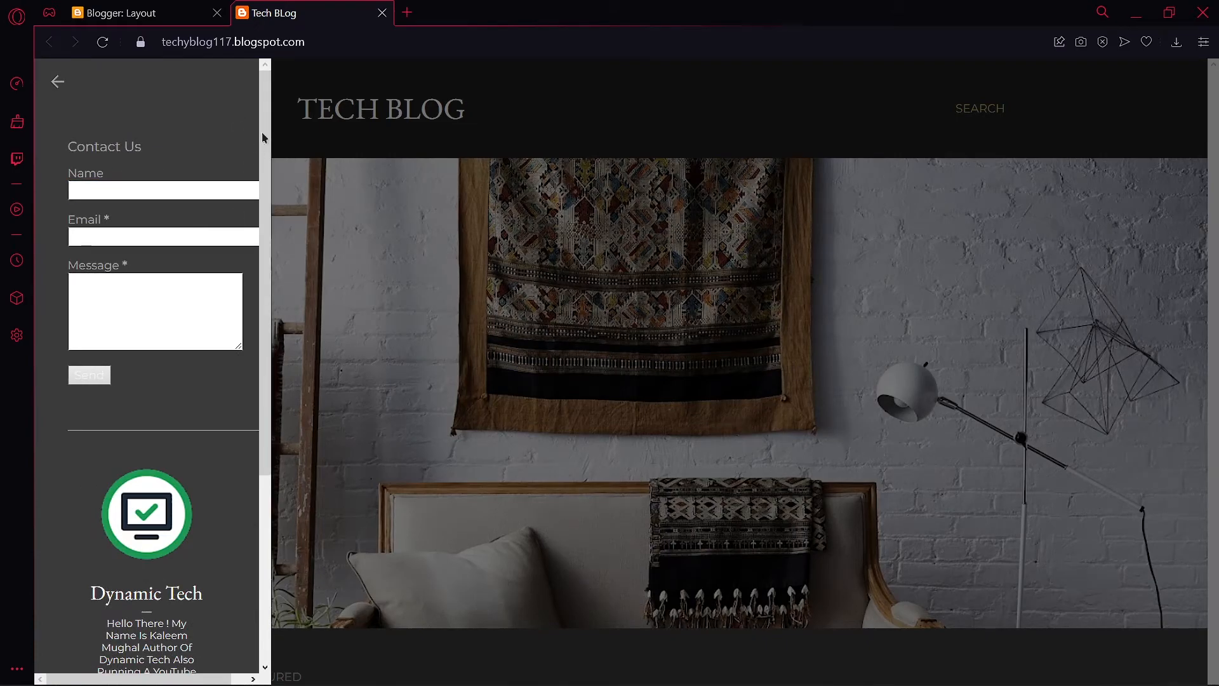
{"action": "mouse_move", "coordinate": [266, 100]}
{"action": "left_mouse_down"}
{"action": "mouse_move", "coordinate": [268, 165]}
{"action": "mouse_move", "coordinate": [272, 102]}
{"action": "left_mouse_up"}
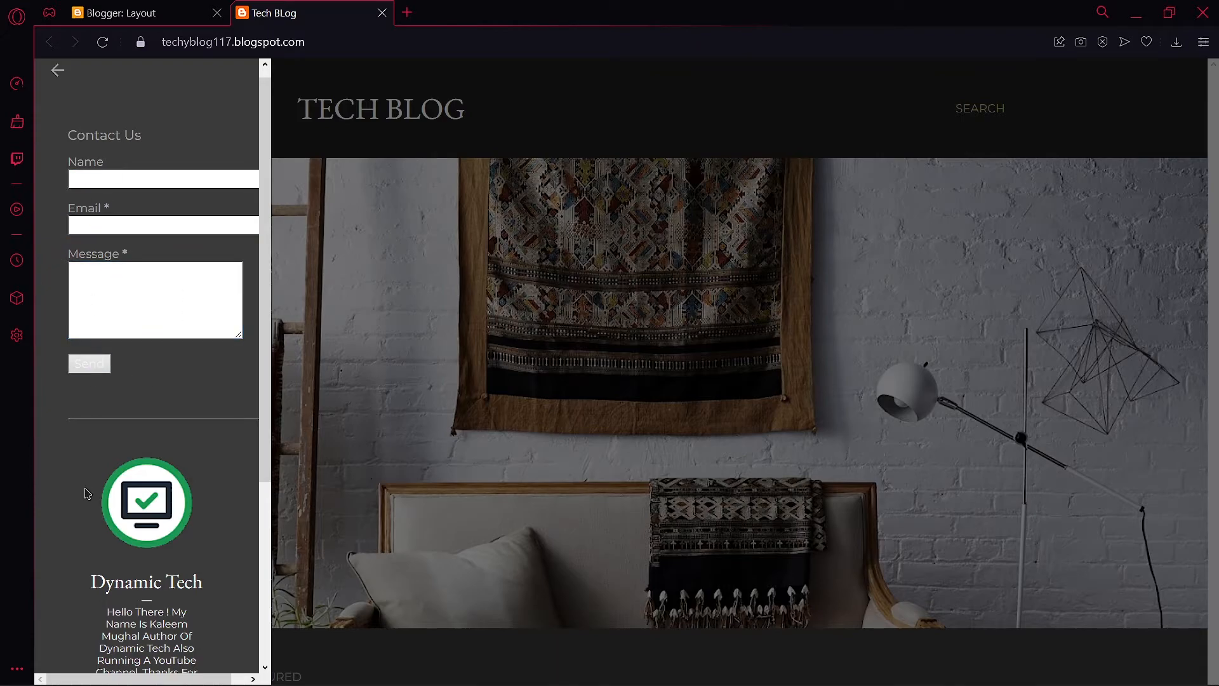
{"action": "left_click", "coordinate": [382, 13]}
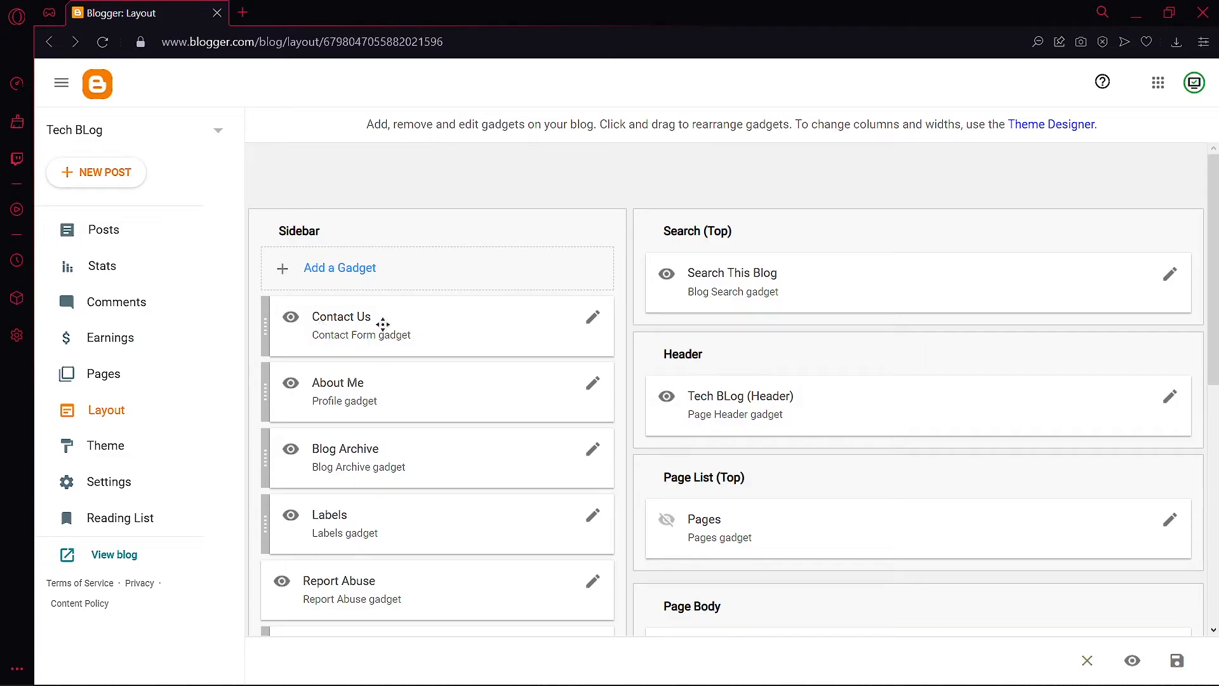
- Move the Contact Us gadget from the sidebar into the Page Body section, directly below Featured Post, and save the layout
{"action": "scroll", "coordinate": [381, 323], "scroll_direction": "down", "scroll_amount": 2}
{"action": "scroll", "coordinate": [381, 324], "scroll_direction": "up", "scroll_amount": 2}
{"action": "scroll", "coordinate": [419, 370], "scroll_direction": "down", "scroll_amount": 2}
{"action": "scroll", "coordinate": [646, 494], "scroll_direction": "up", "scroll_amount": 2}
{"action": "left_click_drag", "start_coordinate": [345, 333], "coordinate": [697, 584]}
{"action": "scroll", "coordinate": [697, 591], "scroll_direction": "down", "scroll_amount": 2}
{"action": "scroll", "coordinate": [698, 445], "scroll_direction": "down", "scroll_amount": 2}
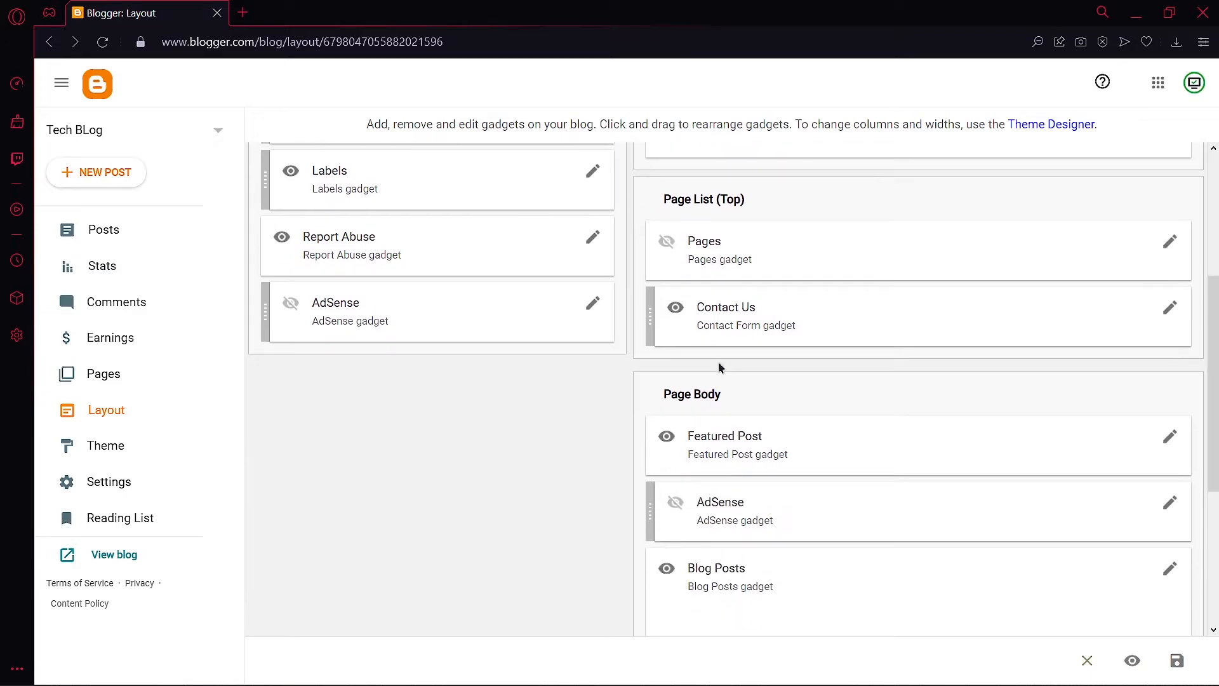
{"action": "left_click_drag", "start_coordinate": [725, 324], "coordinate": [721, 559]}
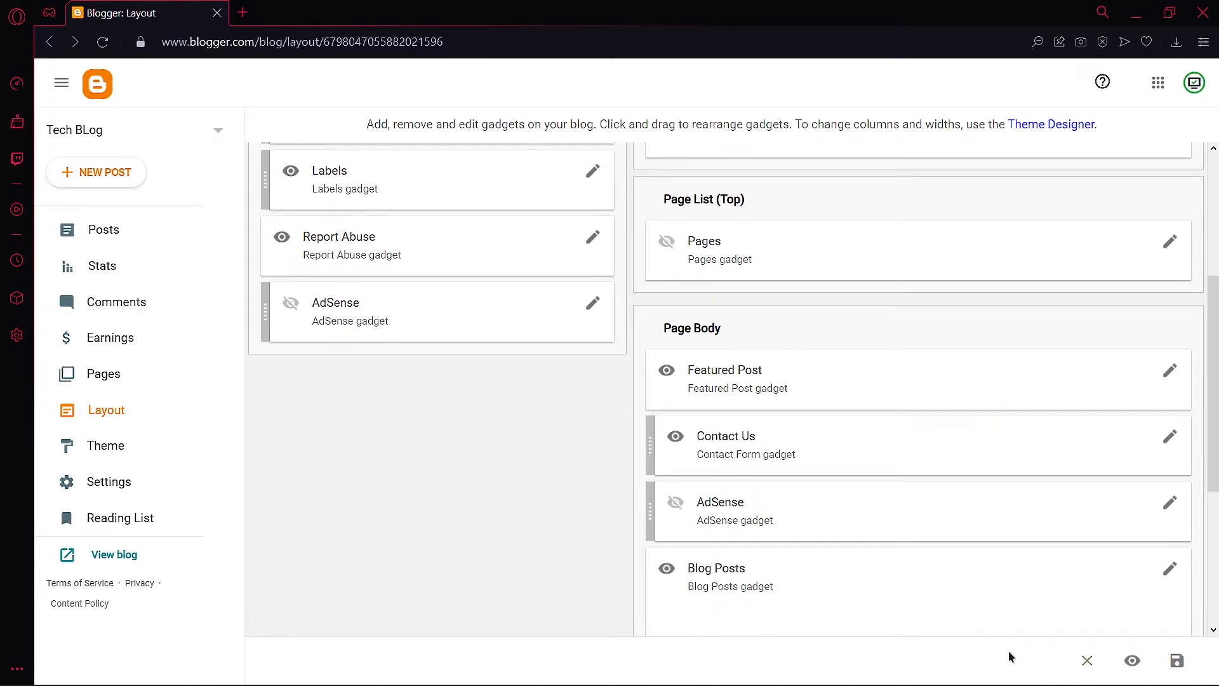
{"action": "left_click", "coordinate": [1172, 661]}
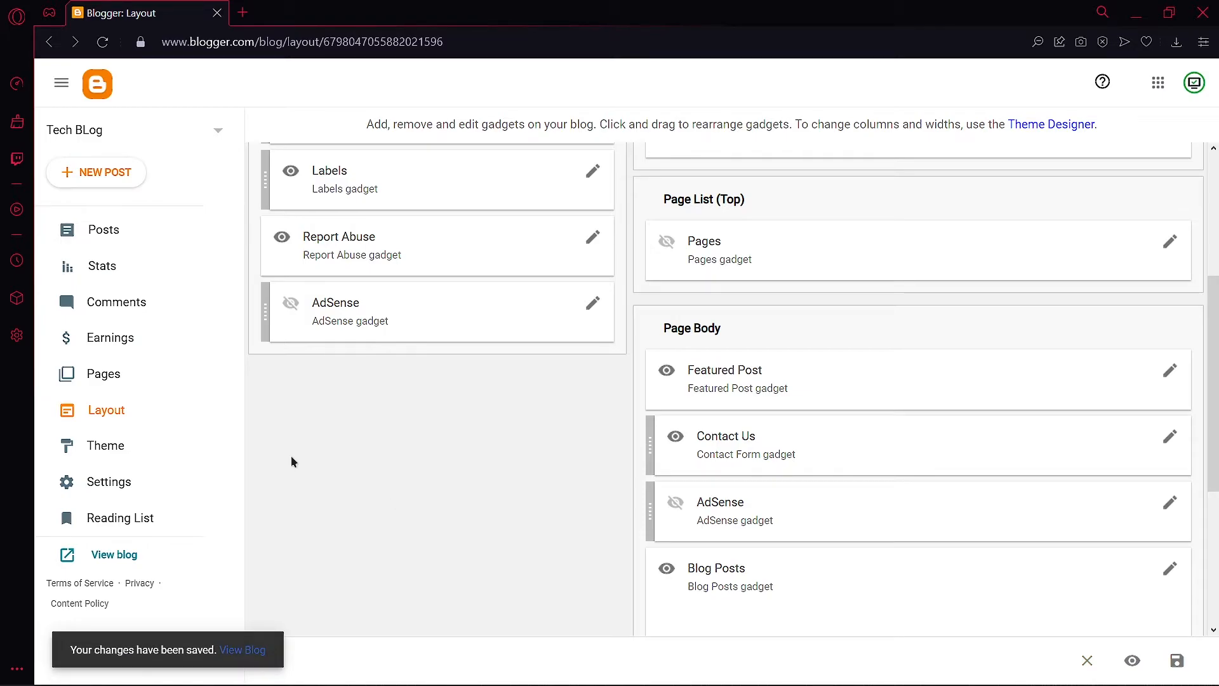
- Check the live Tech BLog for the Contact Us form below the featured post
{"action": "left_click", "coordinate": [117, 553]}
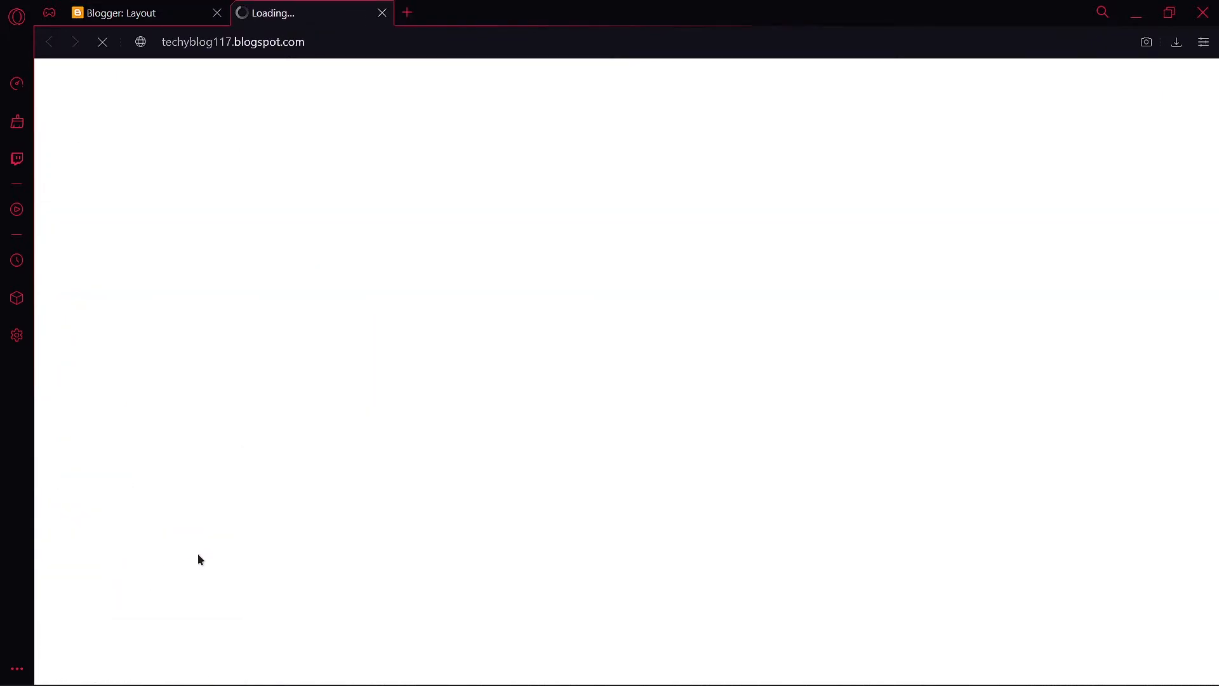
{"action": "scroll", "coordinate": [316, 390], "scroll_direction": "down", "scroll_amount": 5}
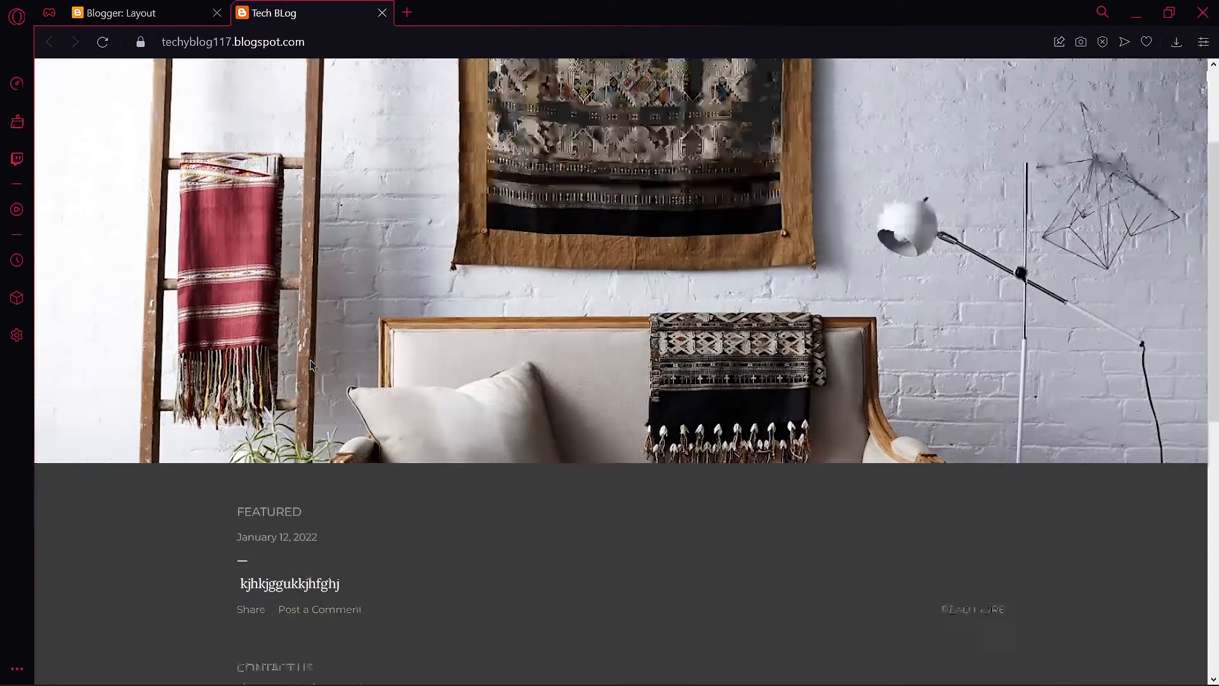
{"action": "scroll", "coordinate": [313, 363], "scroll_direction": "down", "scroll_amount": 3}
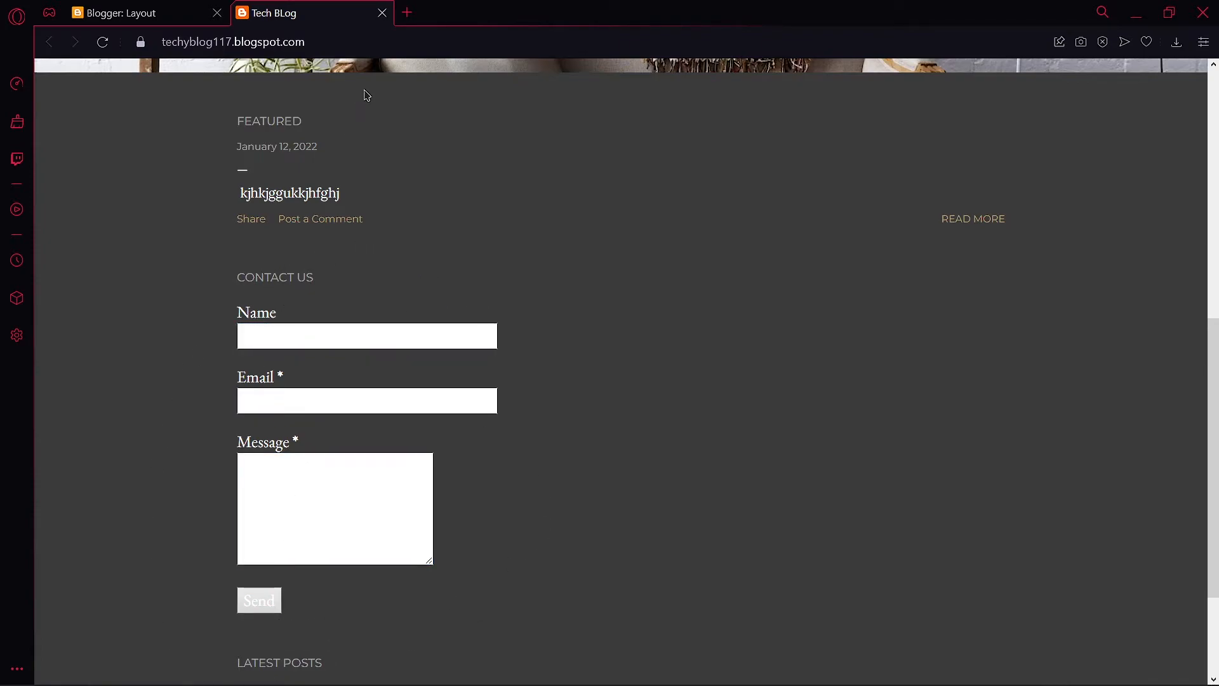
- Move the Contact Us gadget from the Page Body section into the Footer, directly above Attribution, and save the layout
{"action": "left_click", "coordinate": [383, 13]}
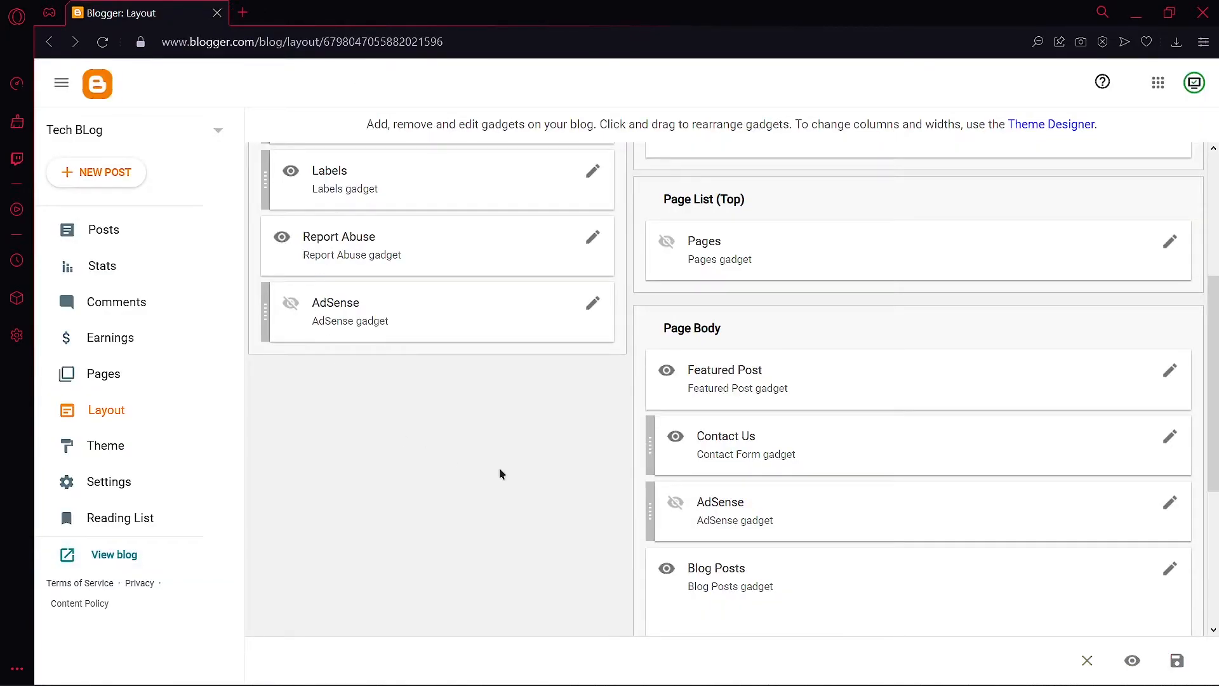
{"action": "scroll", "coordinate": [500, 474], "scroll_direction": "down", "scroll_amount": 5}
{"action": "scroll", "coordinate": [756, 534], "scroll_direction": "up", "scroll_amount": 4}
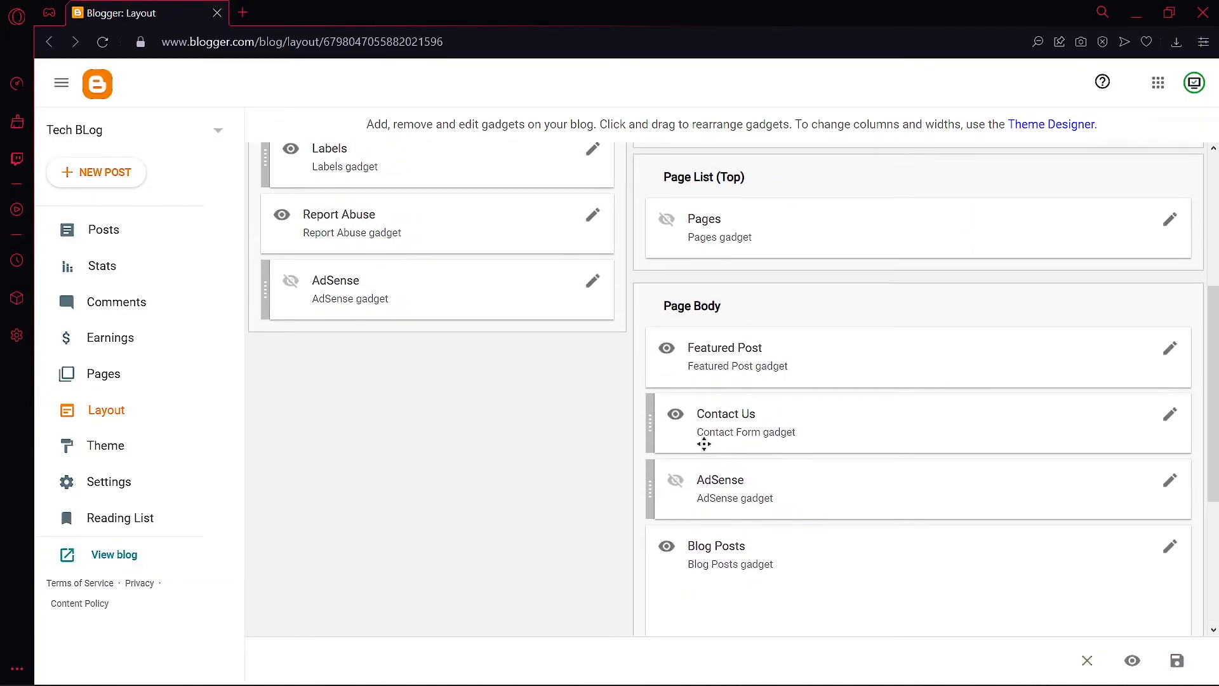
{"action": "left_click_drag", "start_coordinate": [719, 475], "coordinate": [762, 593]}
{"action": "left_click", "coordinate": [1177, 661]}
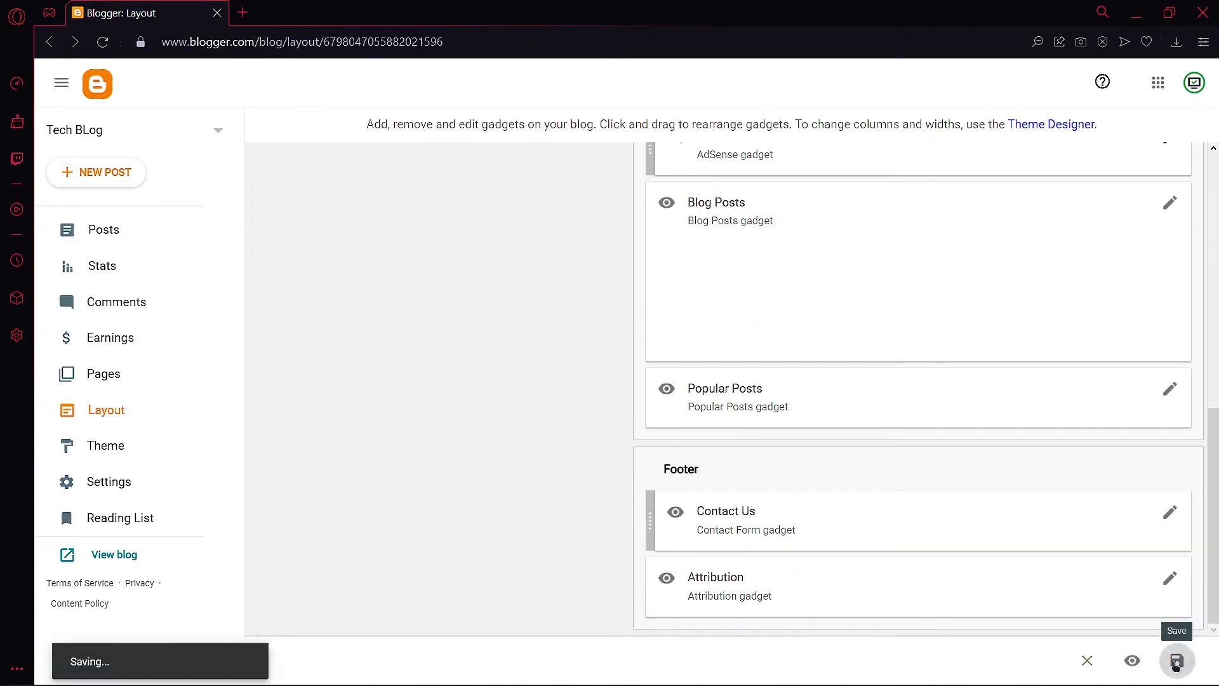
- Check the live Tech BLog for the Contact Us form in its footer and return to the layout
{"action": "left_click", "coordinate": [122, 558]}
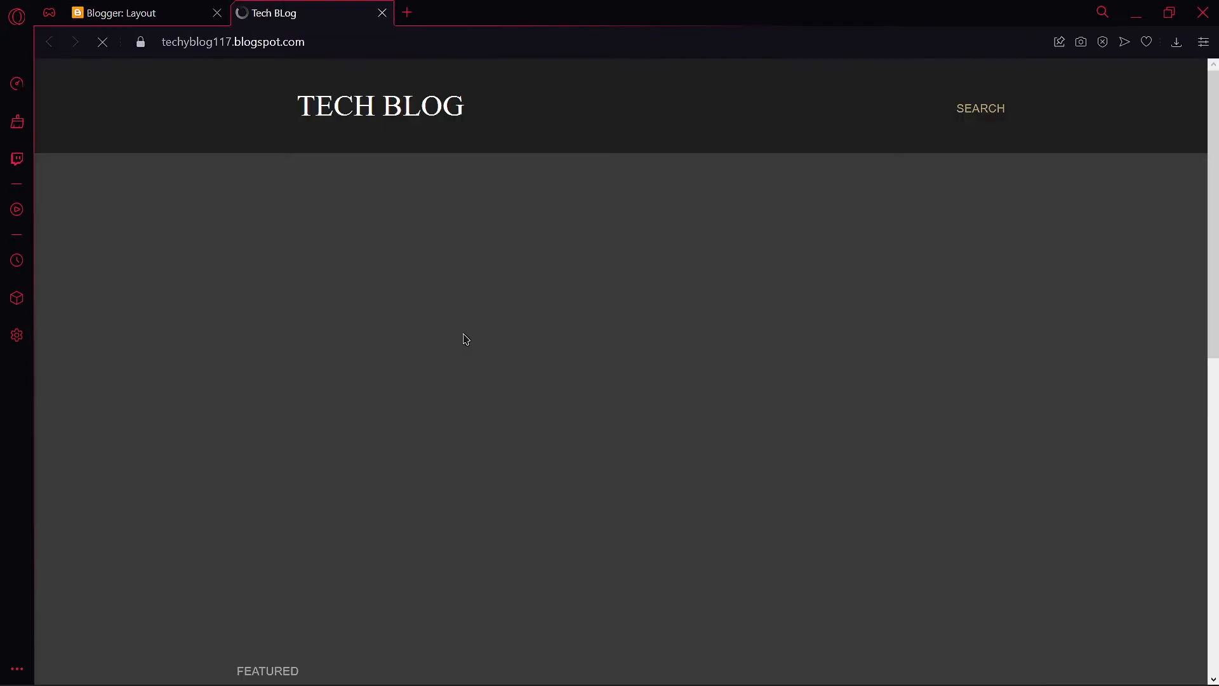
{"action": "scroll", "coordinate": [375, 413], "scroll_direction": "down", "scroll_amount": 10}
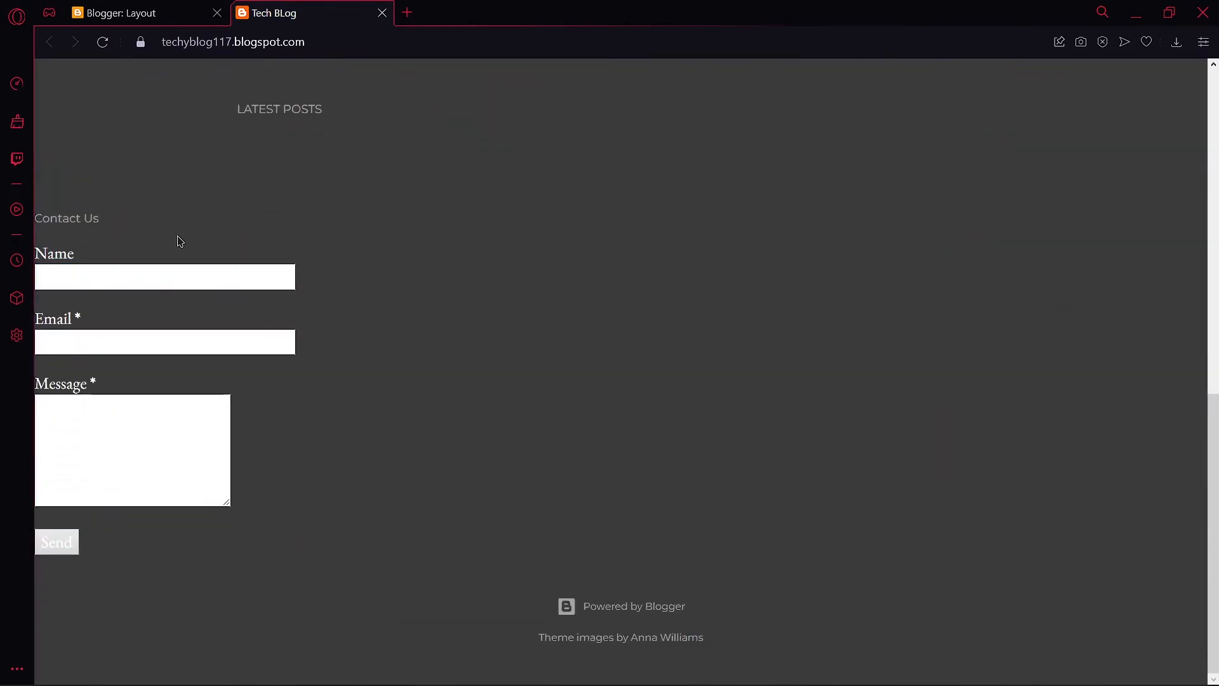
{"action": "left_click", "coordinate": [382, 13]}
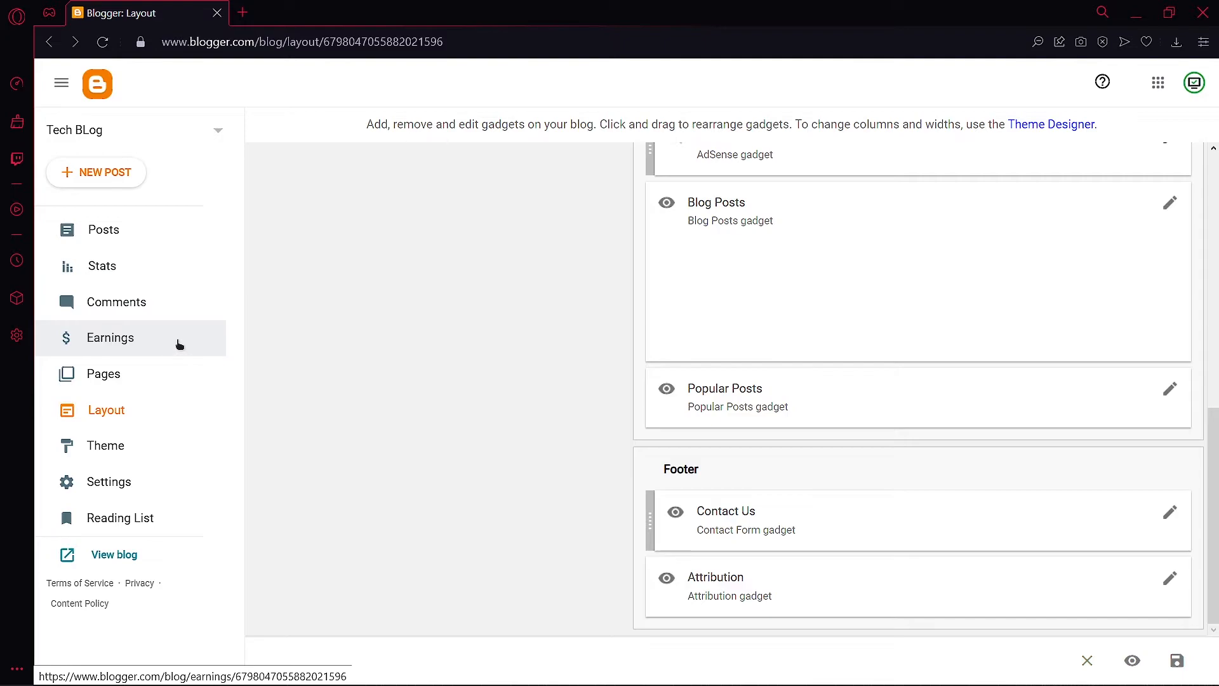
- Connect Tech BLog to the existing AdSense account from its earnings settings
{"action": "left_click", "coordinate": [150, 349]}
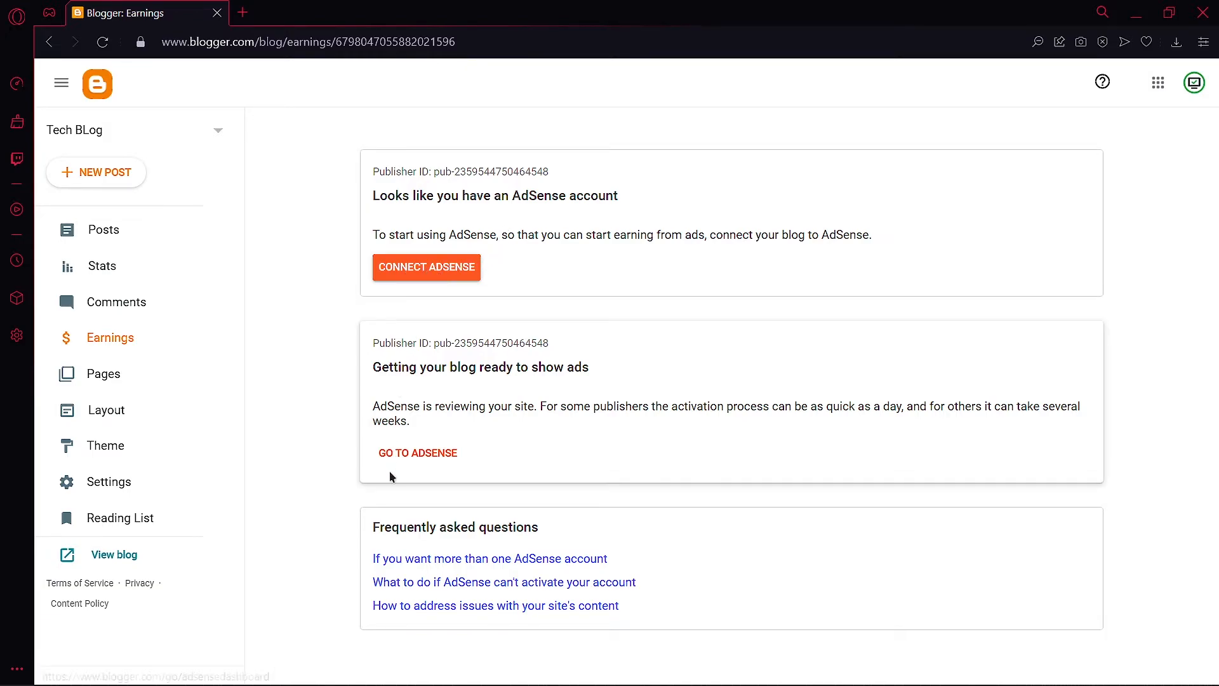
{"action": "left_click", "coordinate": [416, 279]}
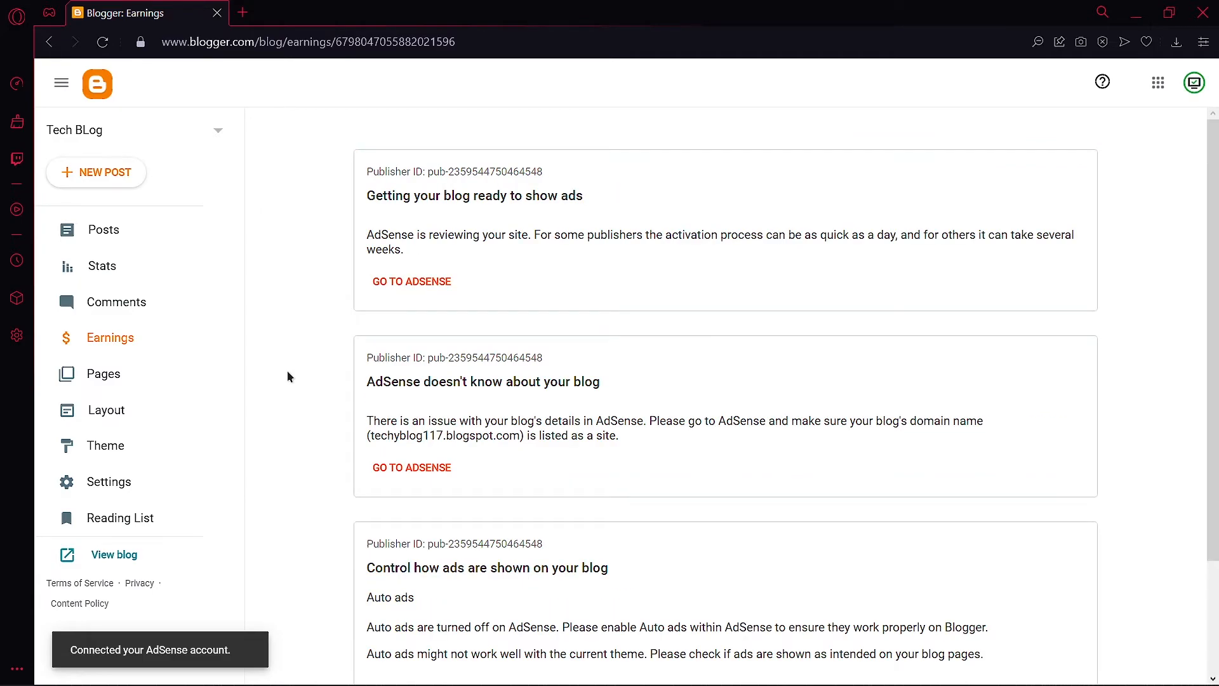
- Switch to Google AdSense, examine the site connection instructions, the AdSense code and the list of sites, and return to Blogger
{"action": "left_click", "coordinate": [395, 287]}
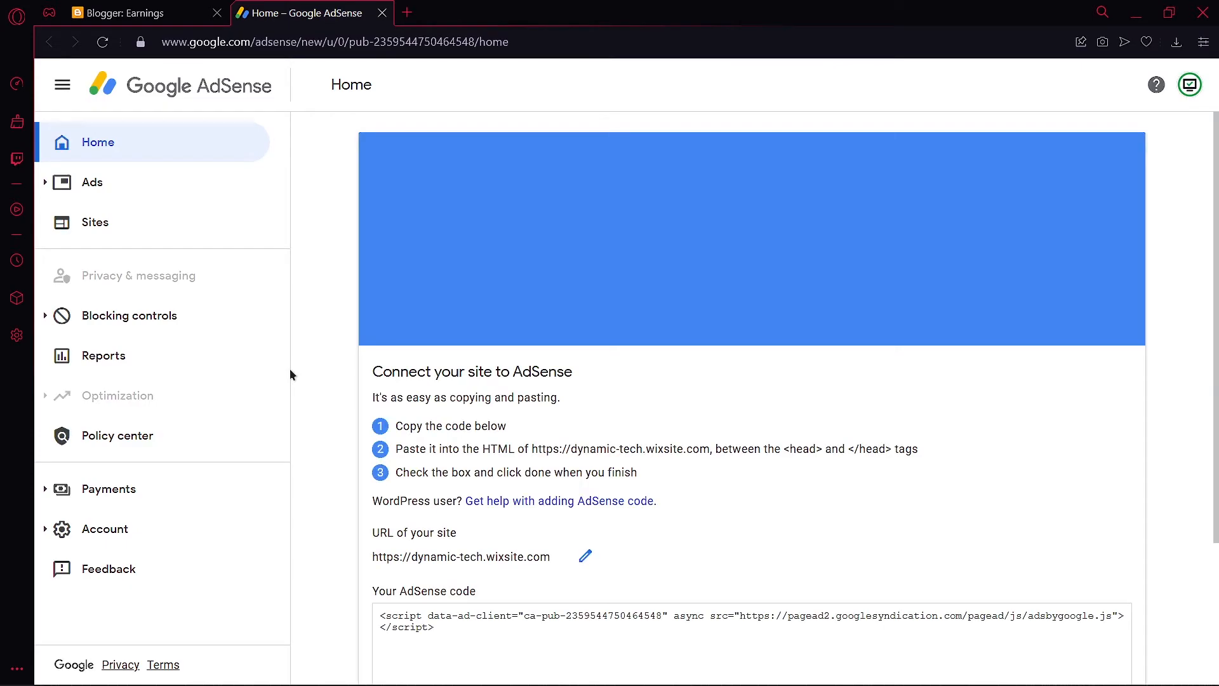
{"action": "scroll", "coordinate": [343, 279], "scroll_direction": "down", "scroll_amount": 3}
{"action": "scroll", "coordinate": [324, 304], "scroll_direction": "down", "scroll_amount": 1}
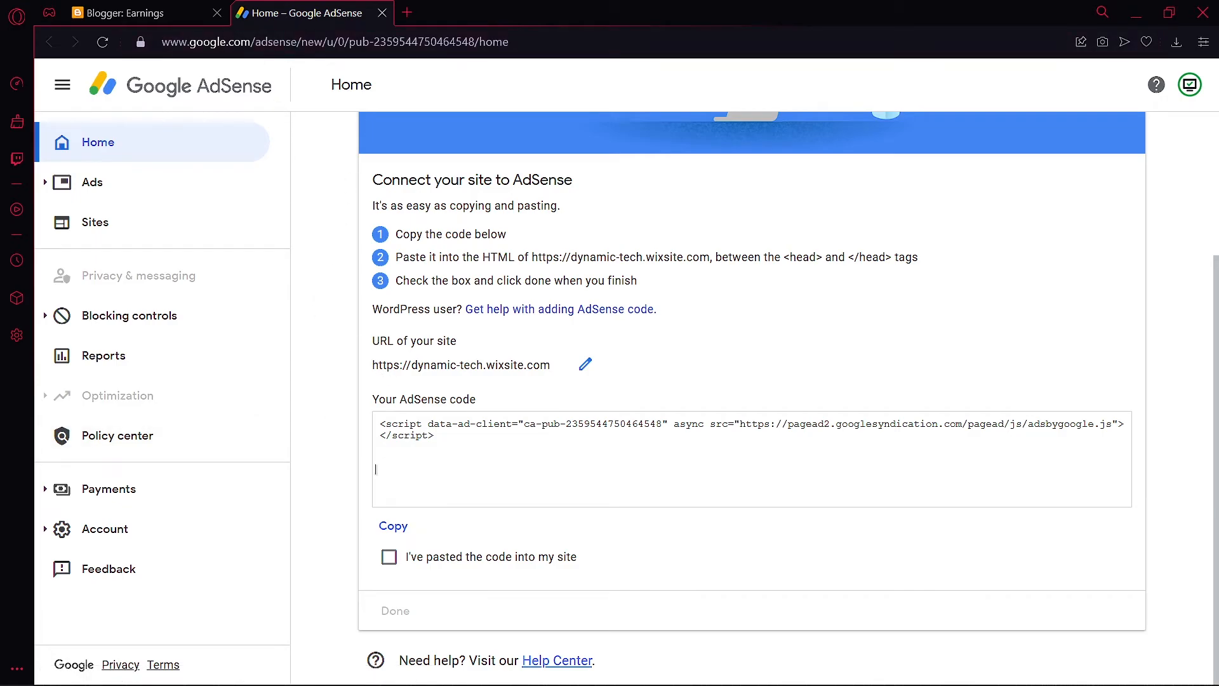
{"action": "left_click", "coordinate": [140, 223]}
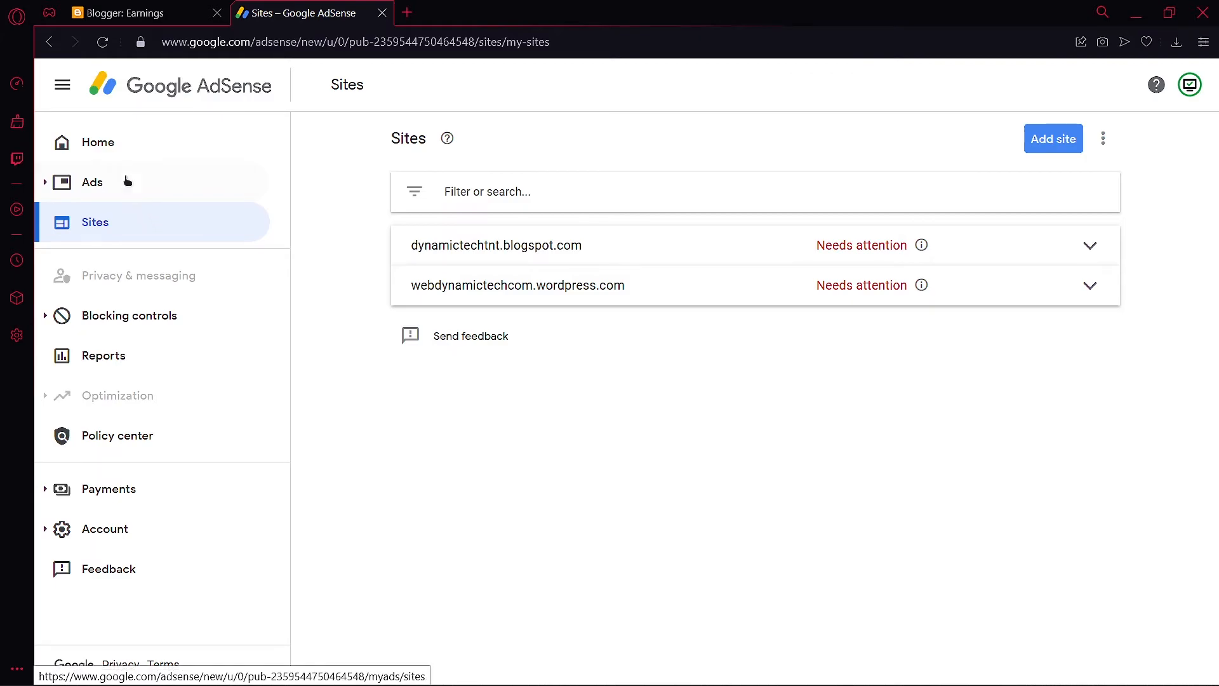
{"action": "left_click", "coordinate": [109, 151]}
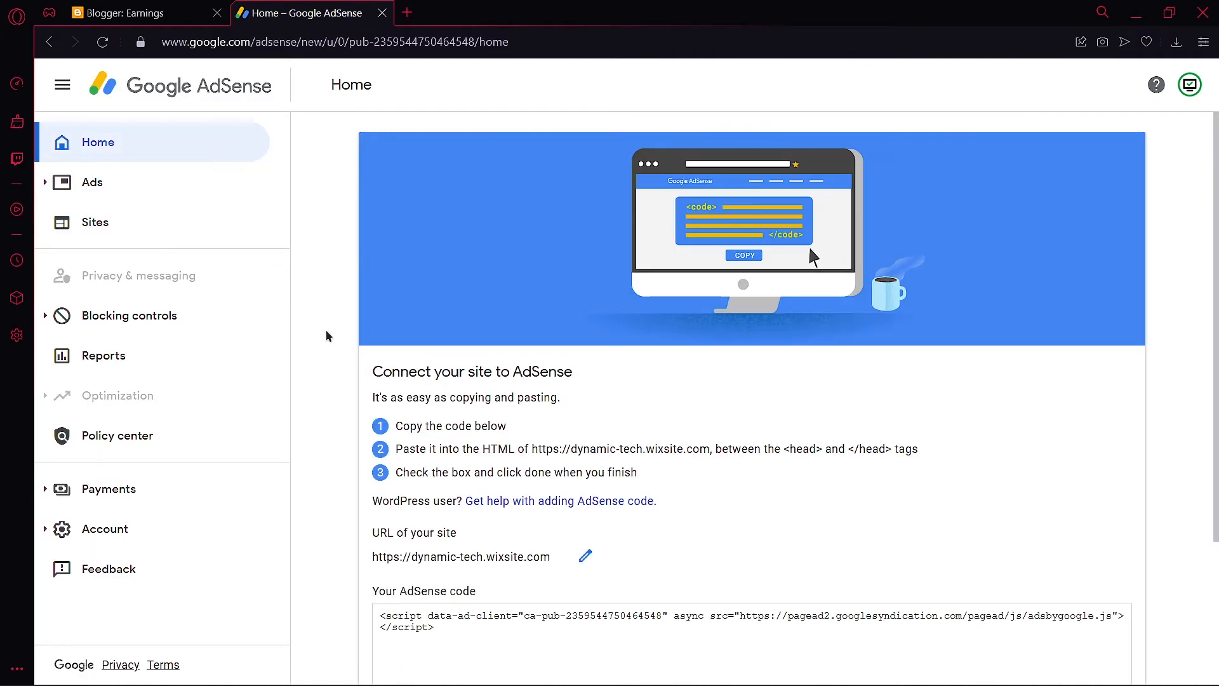
{"action": "scroll", "coordinate": [335, 298], "scroll_direction": "down", "scroll_amount": 2}
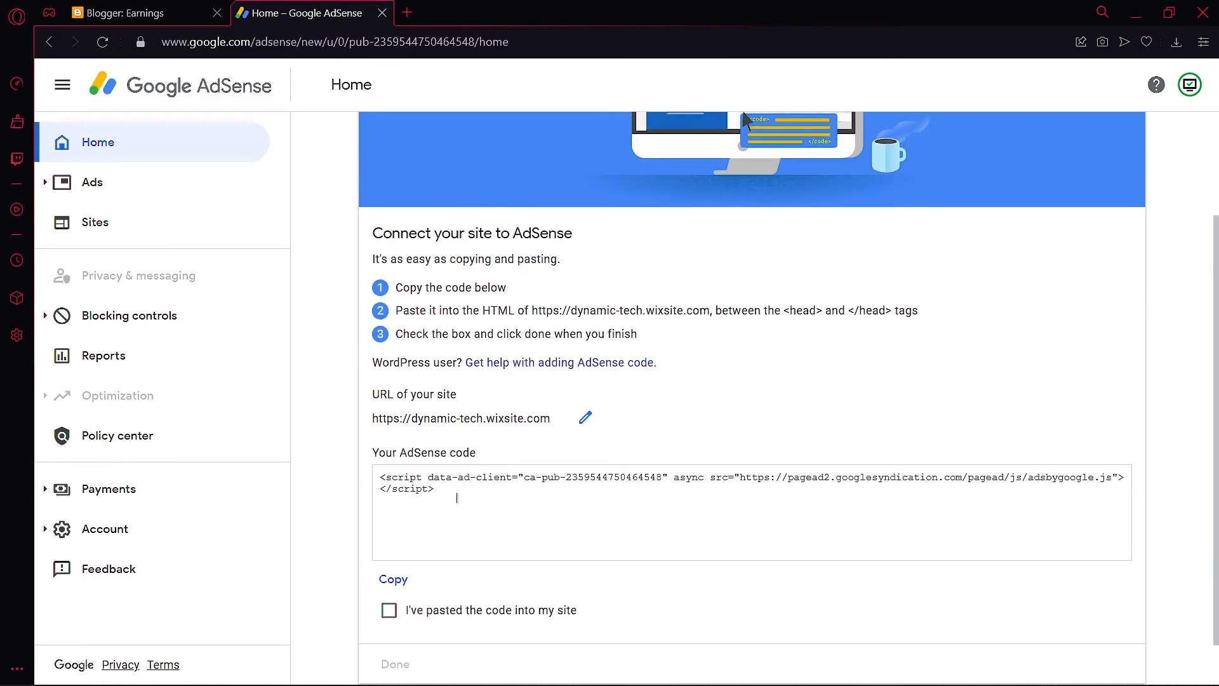
{"action": "left_click_drag", "start_coordinate": [457, 500], "coordinate": [370, 468]}
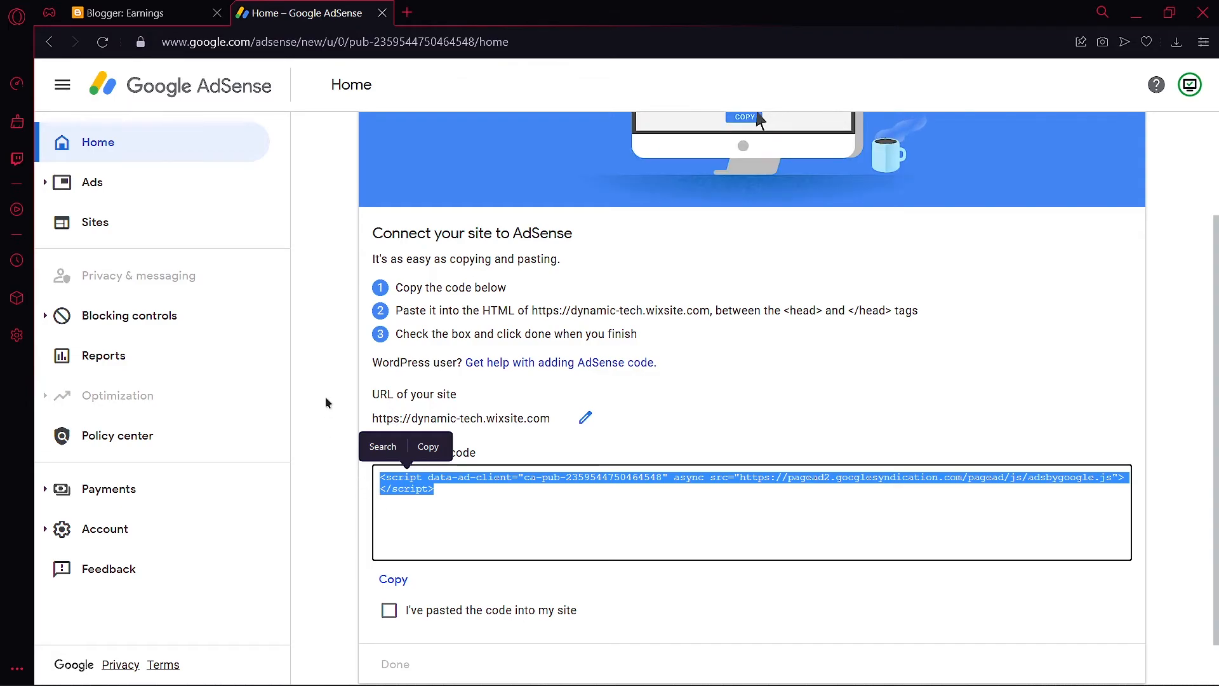
{"action": "left_click", "coordinate": [382, 12]}
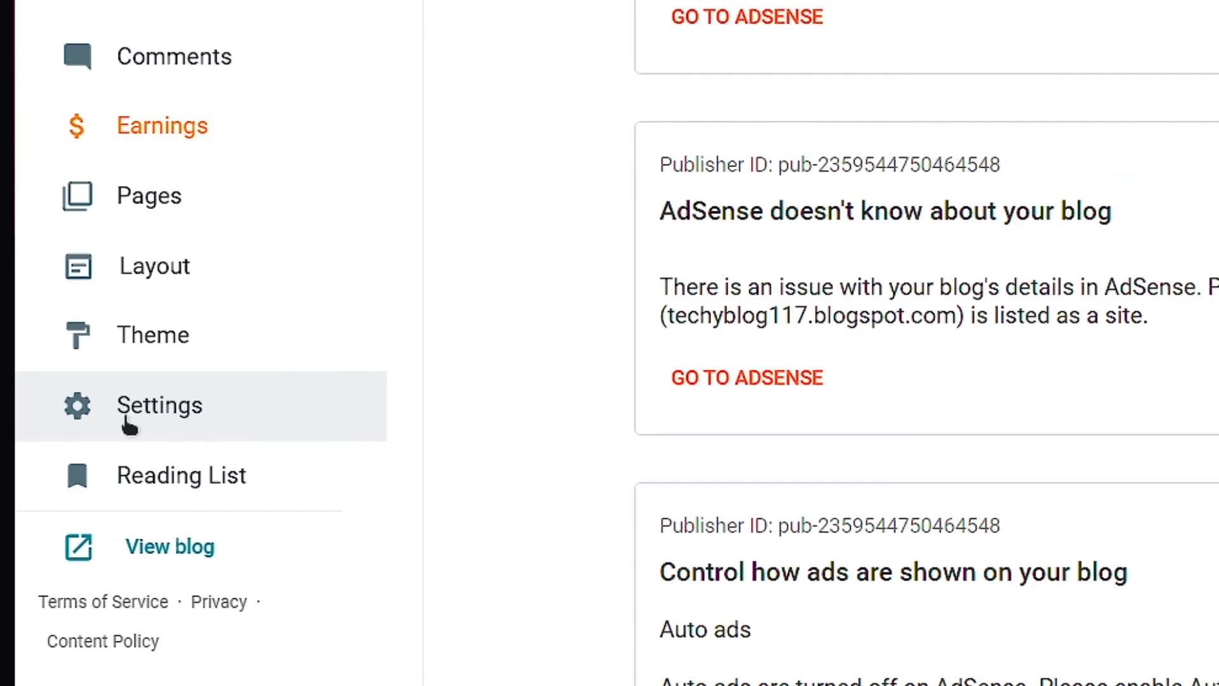
- Open the settings of Tech BLog
{"action": "left_click", "coordinate": [263, 412]}
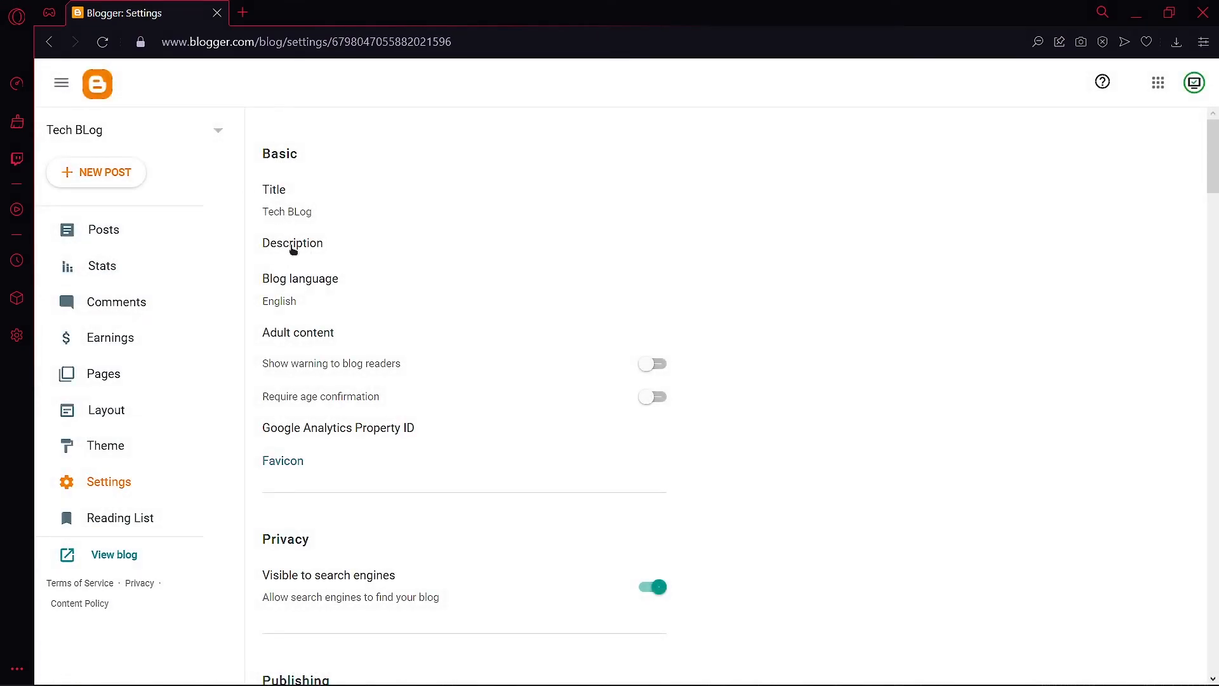
{"action": "left_click", "coordinate": [293, 249]}
{"action": "type", "text": "hgfhgfvbnnbcnc"}
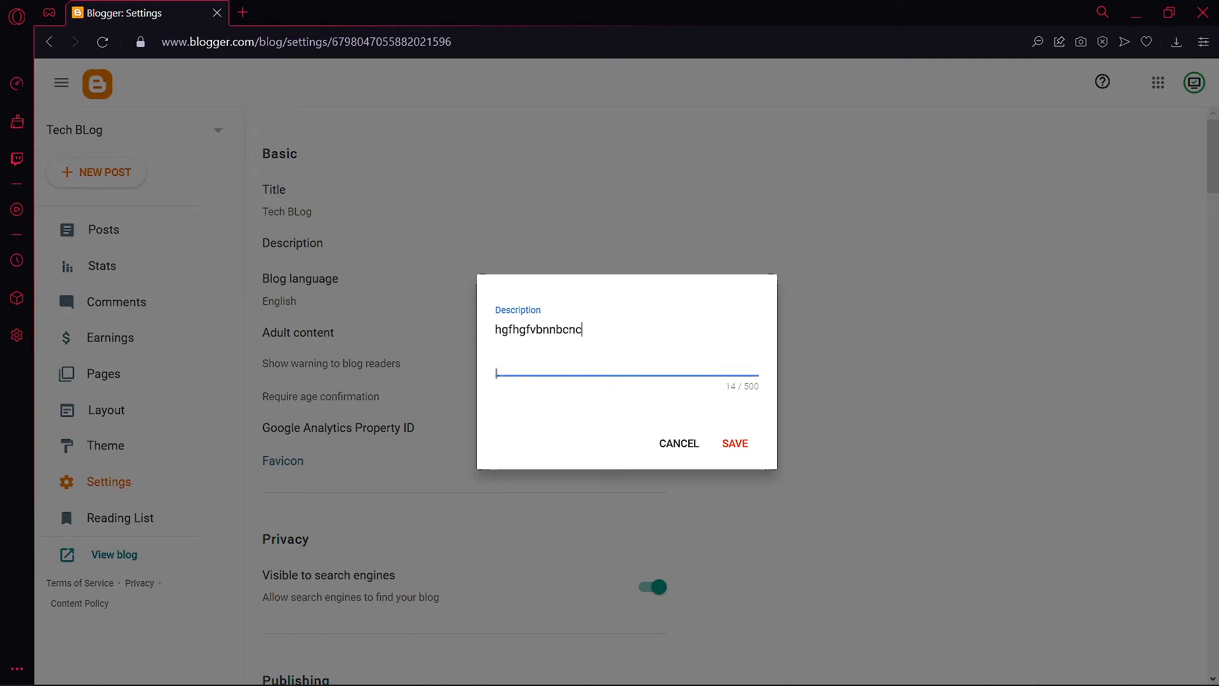
{"action": "left_click", "coordinate": [678, 454]}
- Enable the search description in Tech BLog's meta tags settings
{"action": "scroll", "coordinate": [319, 344], "scroll_direction": "down", "scroll_amount": 4}
{"action": "scroll", "coordinate": [319, 344], "scroll_direction": "down", "scroll_amount": 6}
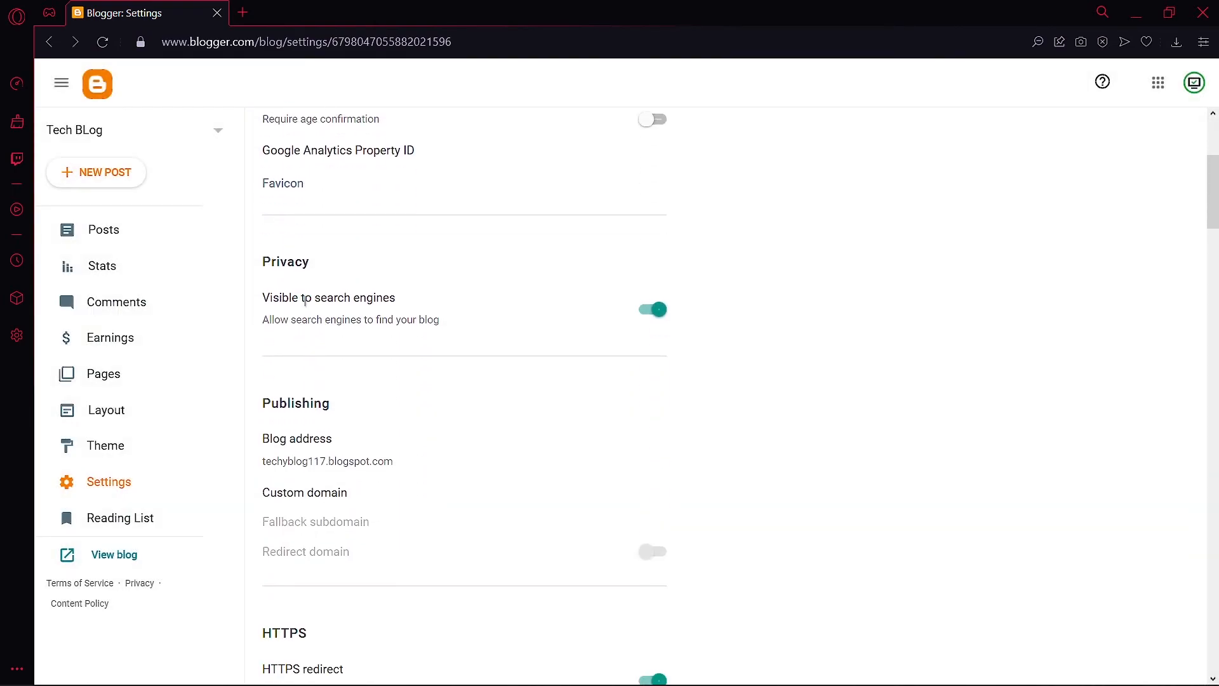
{"action": "scroll", "coordinate": [280, 357], "scroll_direction": "down", "scroll_amount": 4}
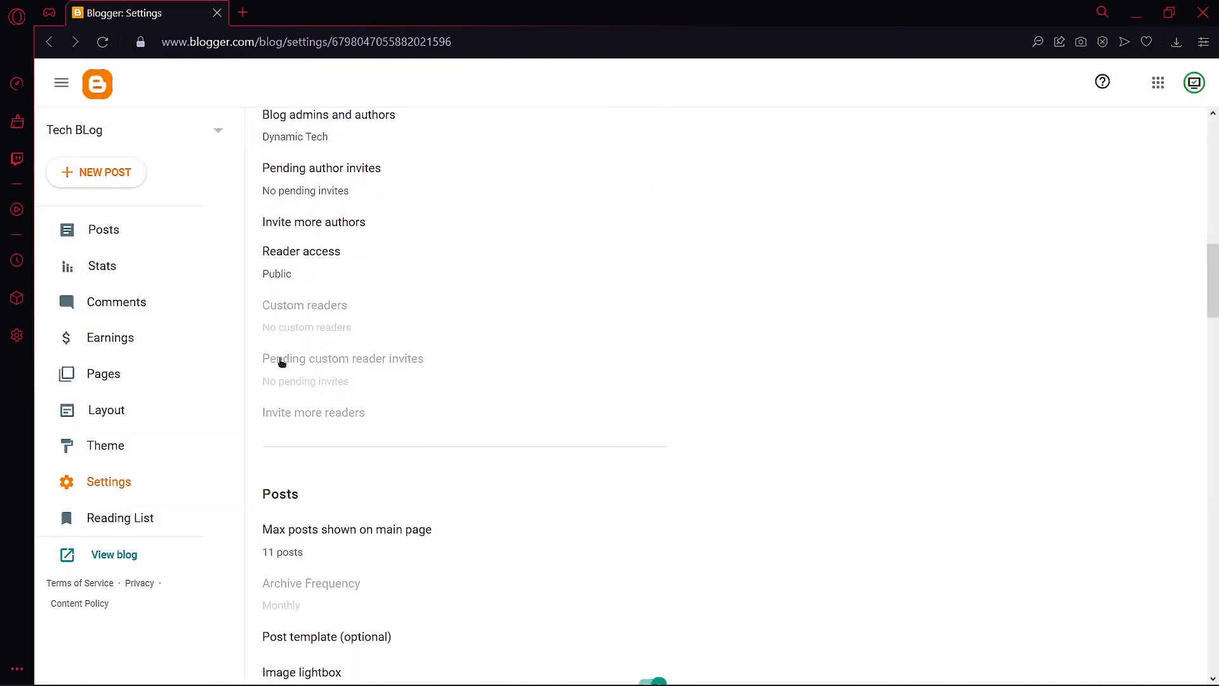
{"action": "scroll", "coordinate": [273, 392], "scroll_direction": "down", "scroll_amount": 4}
{"action": "scroll", "coordinate": [297, 371], "scroll_direction": "down", "scroll_amount": 12}
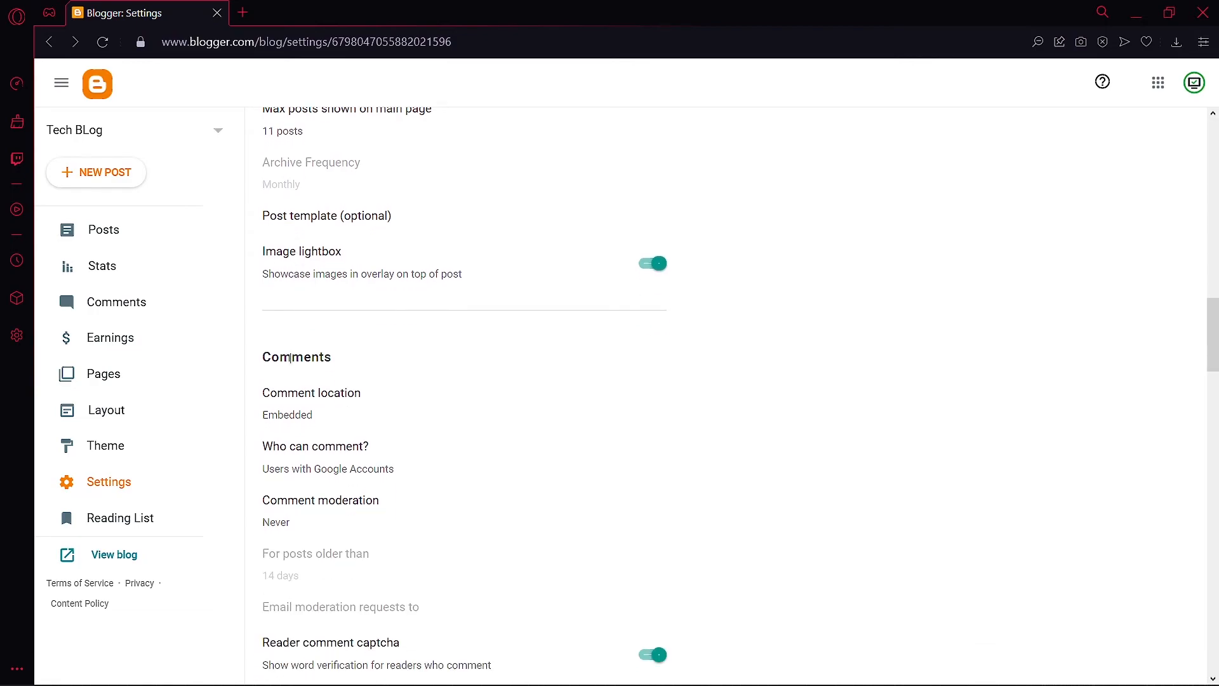
{"action": "scroll", "coordinate": [292, 378], "scroll_direction": "down", "scroll_amount": 8}
{"action": "scroll", "coordinate": [292, 378], "scroll_direction": "up", "scroll_amount": 2}
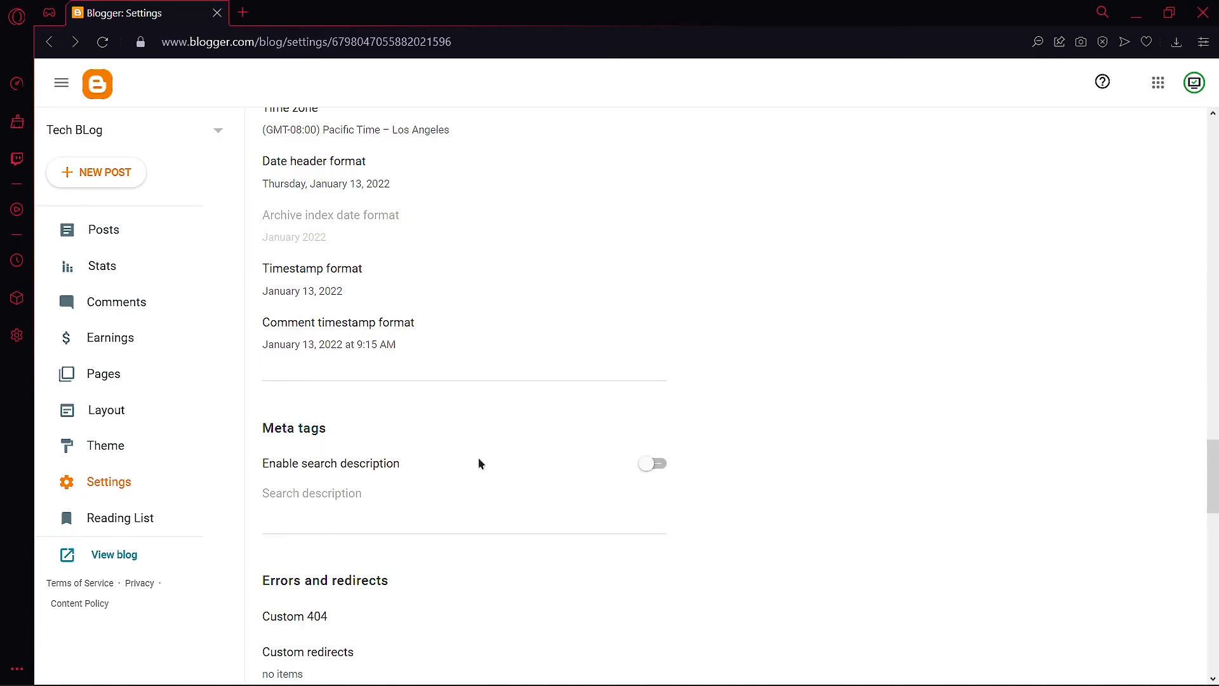
{"action": "left_click", "coordinate": [658, 471]}
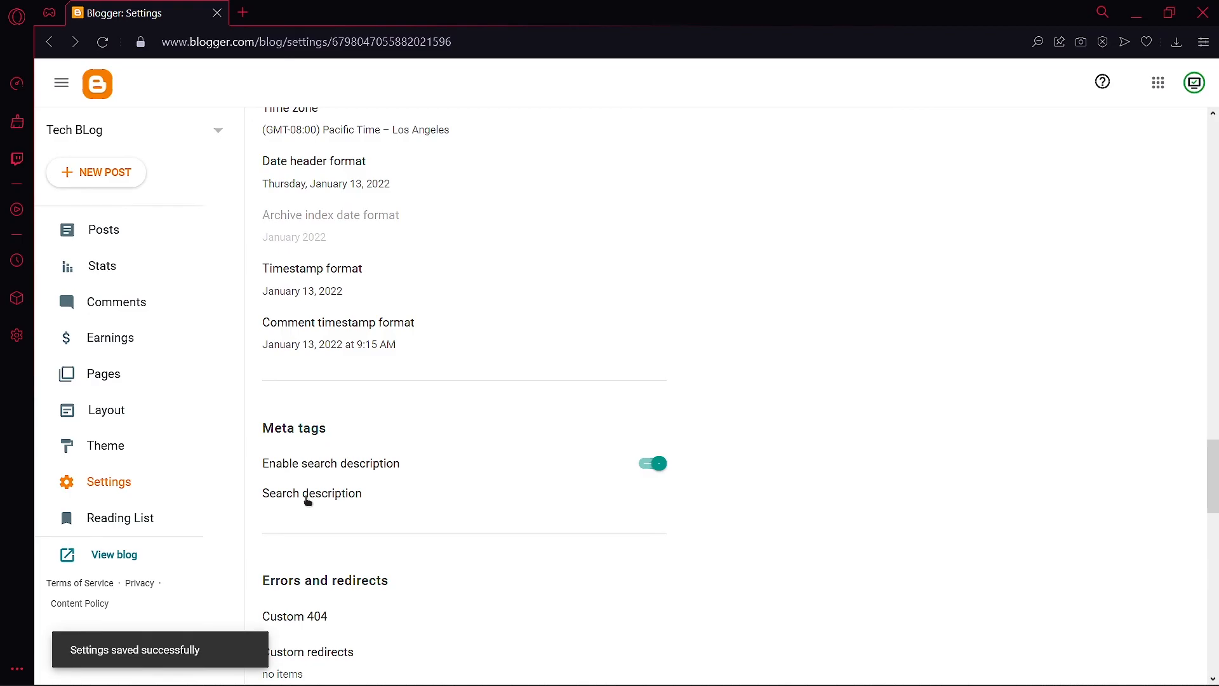
- Enter "tech, pc tips and for pc" as the blog's search description
{"action": "left_click", "coordinate": [308, 501]}
{"action": "left_click", "coordinate": [500, 363]}
{"action": "type", "text": "jkg"}
{"action": "key", "text": "BackSpace"}
{"action": "key", "text": "BackSpace"}
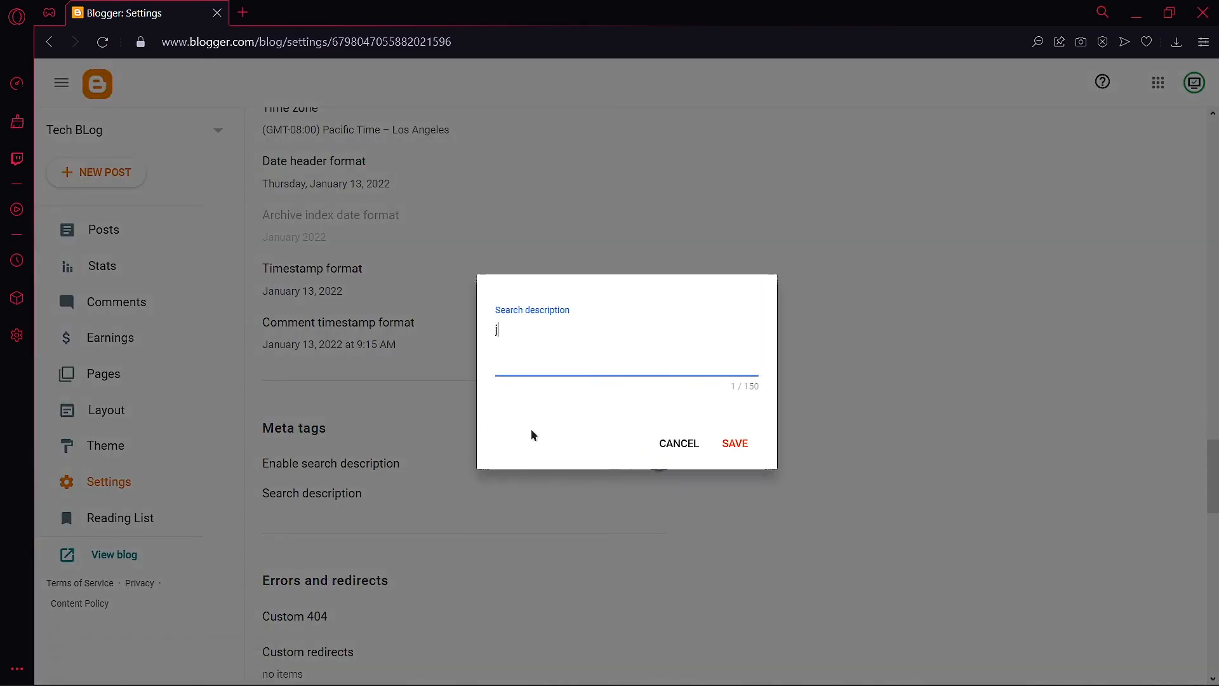
{"action": "type", "text": "tech, pc tipa"}
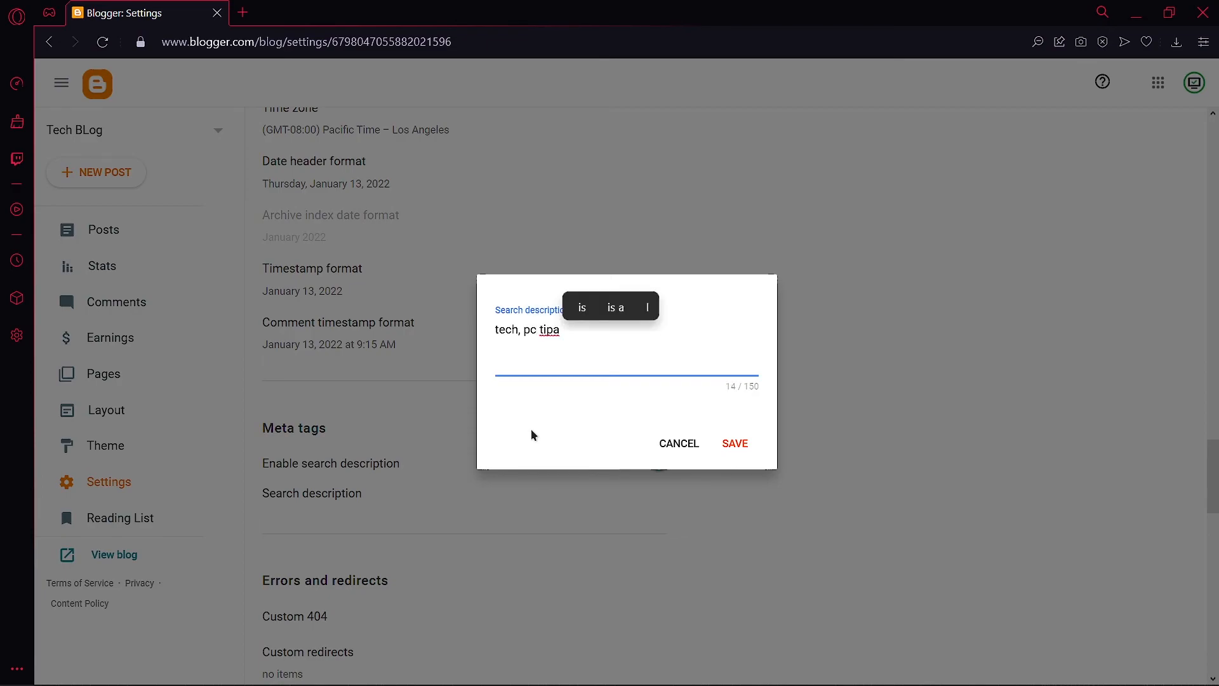
{"action": "key", "text": "BackSpace"}
{"action": "key", "text": "BackSpace"}
{"action": "type", "text": "s "}
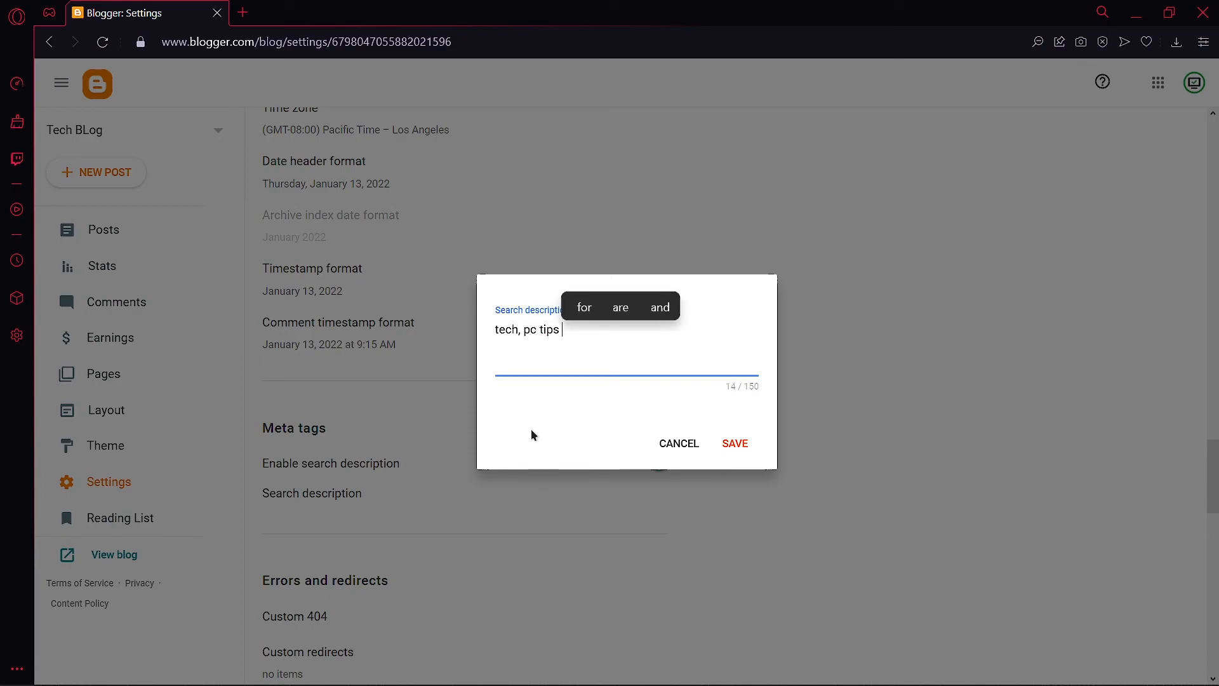
{"action": "type", "text": "and for "}
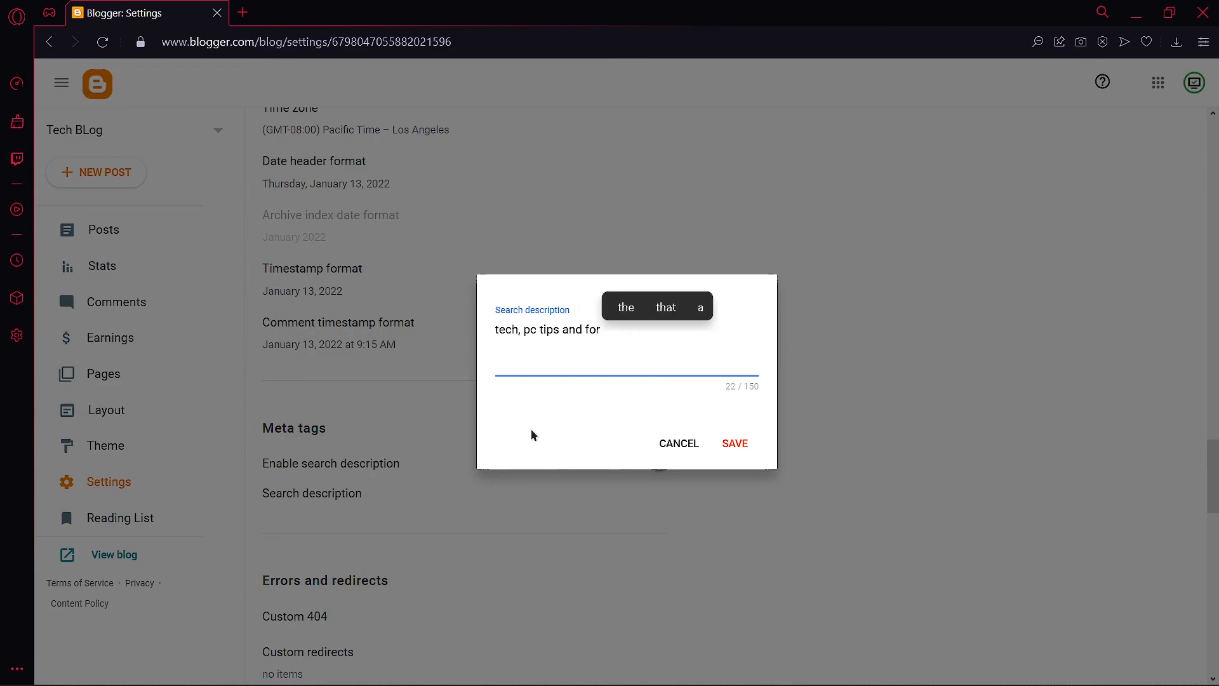
{"action": "type", "text": "pc"}
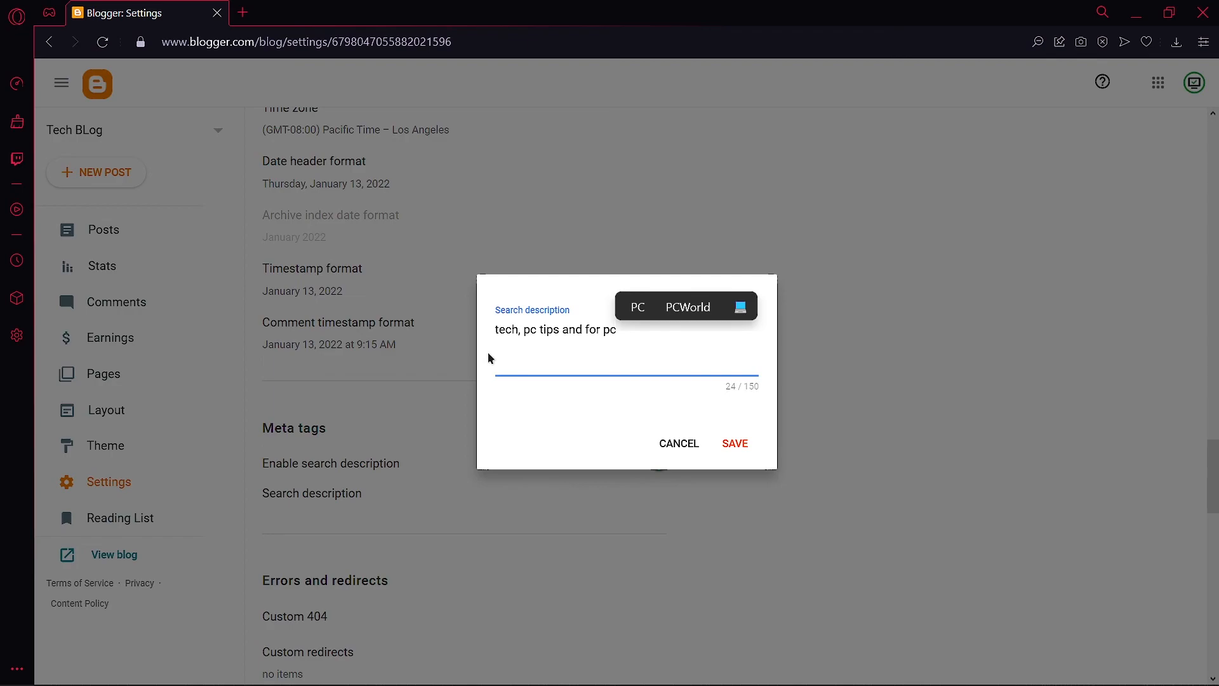
- Shorten the search description to "te" and save it
{"action": "key", "text": "BackSpace"}
{"action": "key", "text": "BackSpace"}
{"action": "key", "text": "BackSpace"}
{"action": "key", "text": "BackSpace"}
{"action": "key", "text": "BackSpace"}
{"action": "key", "text": "BackSpace"}
{"action": "key", "text": "BackSpace"}
{"action": "key", "text": "BackSpace"}
{"action": "key", "text": "BackSpace"}
{"action": "key", "text": "BackSpace"}
{"action": "key", "text": "BackSpace"}
{"action": "key", "text": "BackSpace"}
{"action": "key", "text": "BackSpace"}
{"action": "key", "text": "BackSpace"}
{"action": "key", "text": "BackSpace"}
{"action": "key", "text": "BackSpace"}
{"action": "key", "text": "BackSpace"}
{"action": "key", "text": "BackSpace"}
{"action": "key", "text": "BackSpace"}
{"action": "key", "text": "BackSpace"}
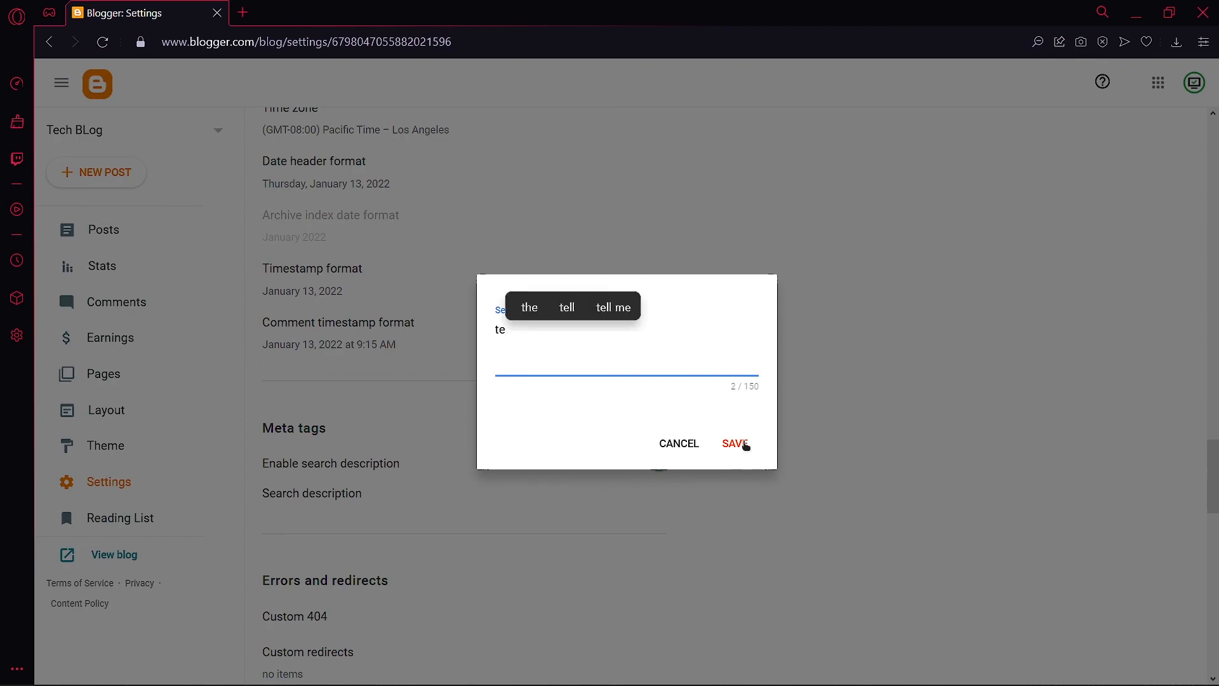
{"action": "left_click", "coordinate": [736, 444]}
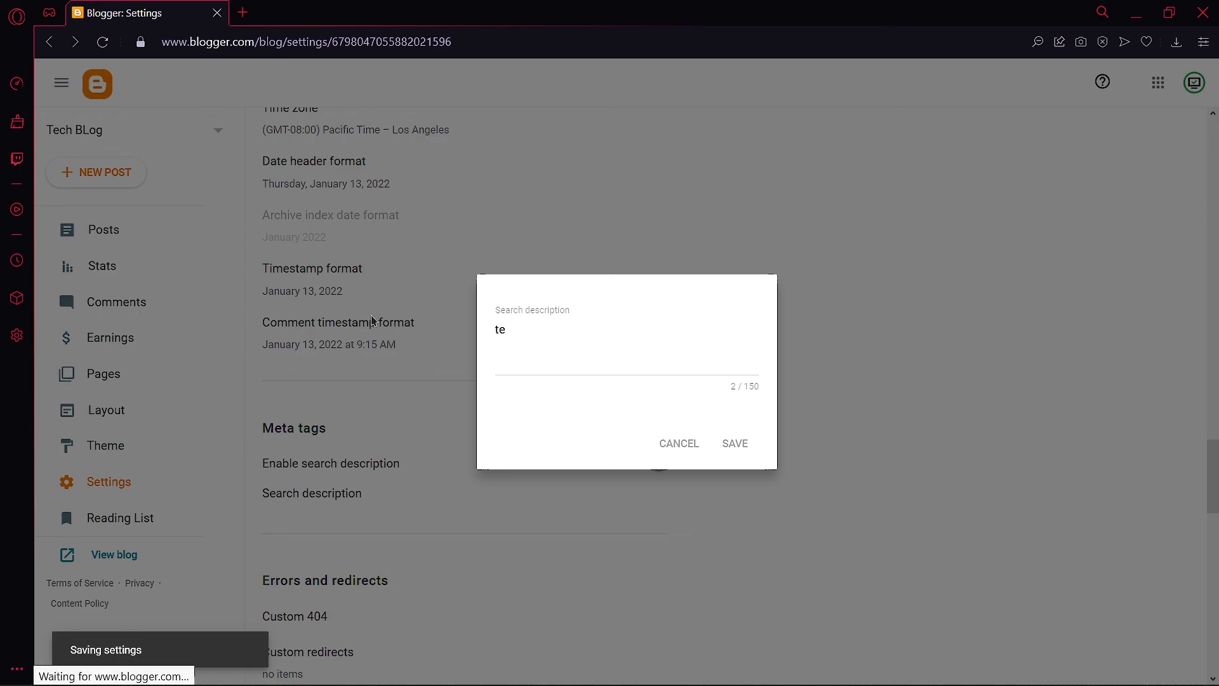